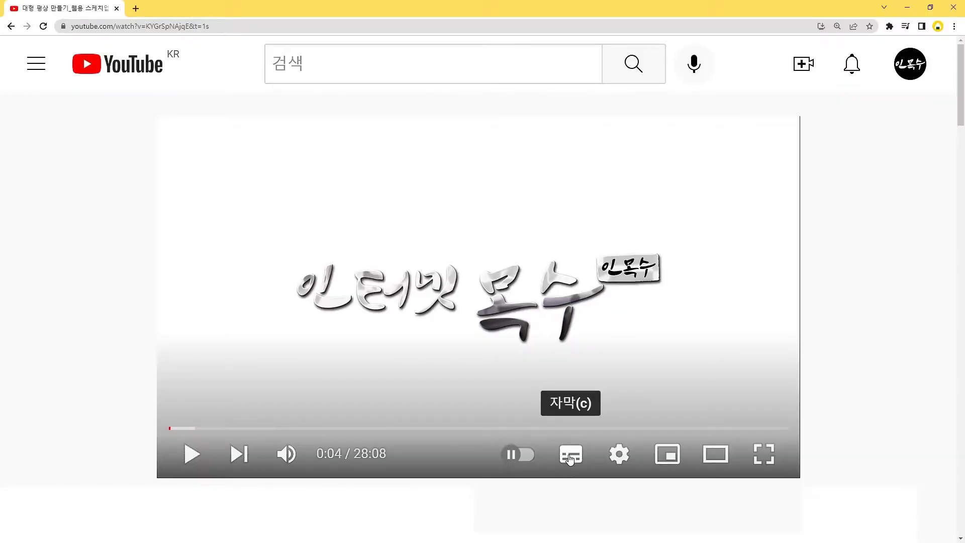
- Start the Paint Bucket and open the Wood material collection
click(570, 456)
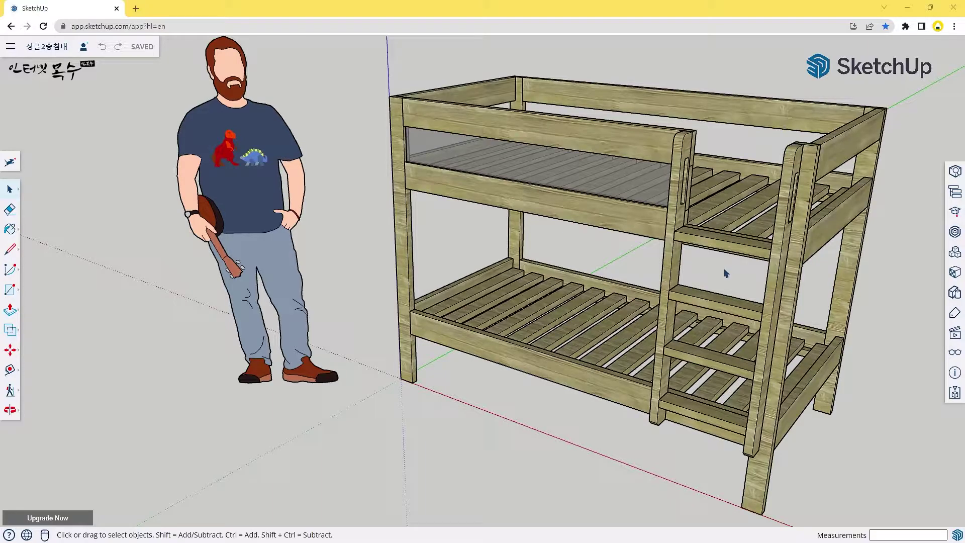
key(b)
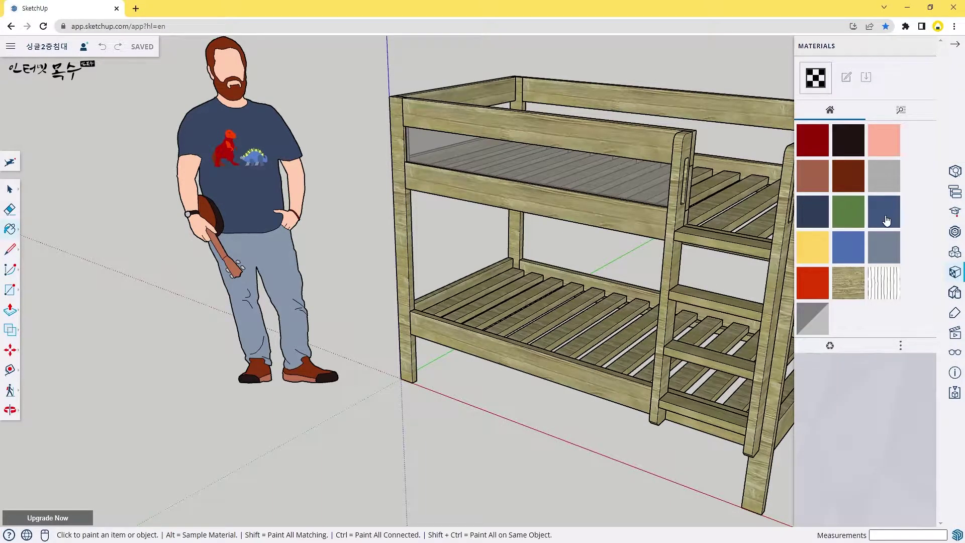
click(899, 113)
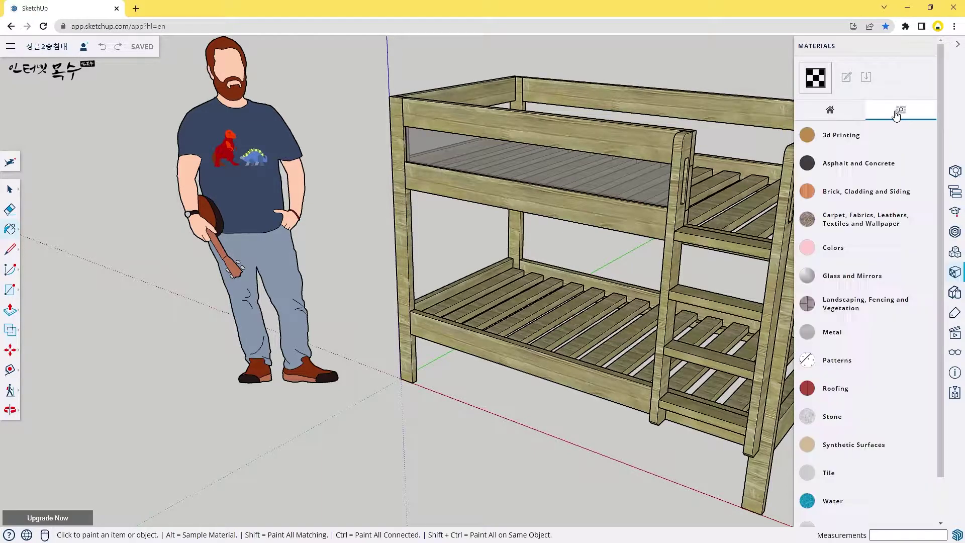
scroll(850, 281, down, 1)
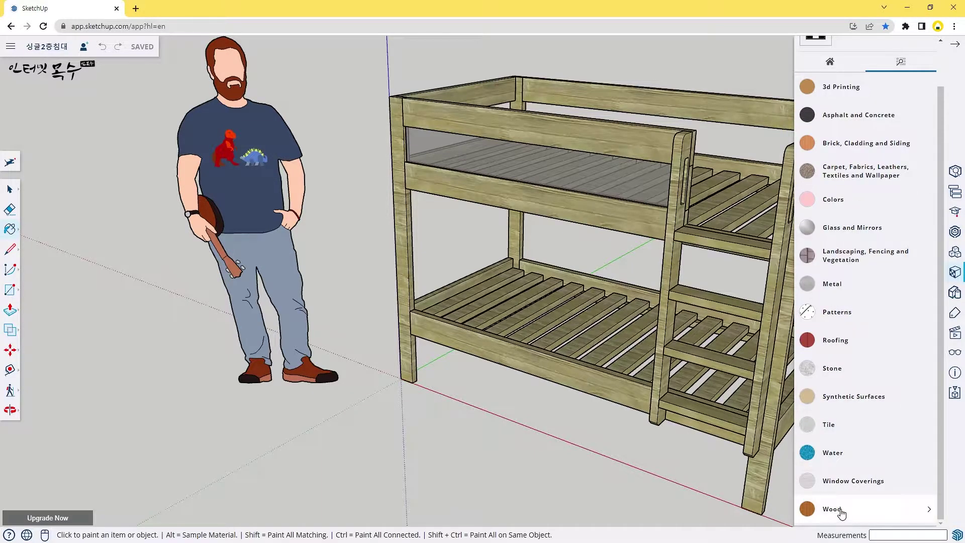
click(840, 509)
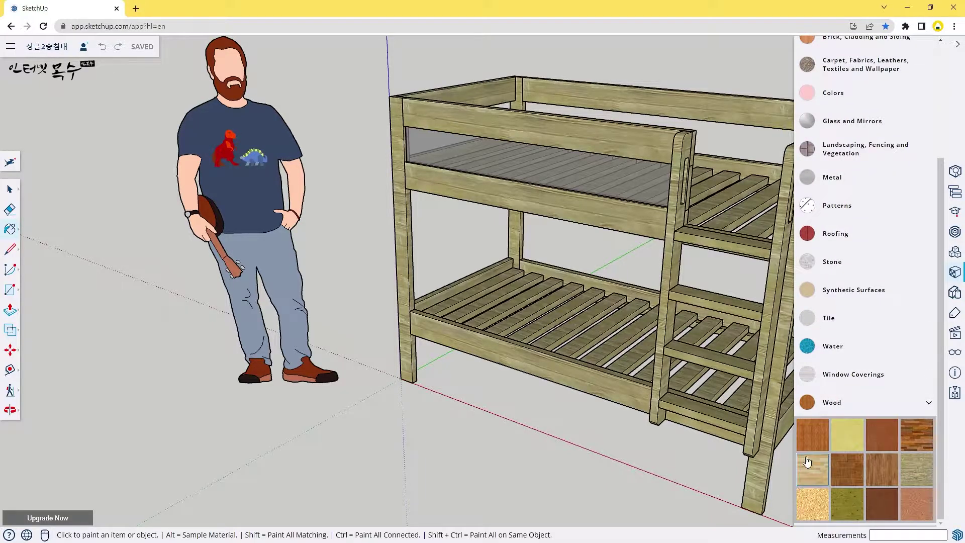
- Paint the whole bunk bed in the orange-brown wood material
click(919, 474)
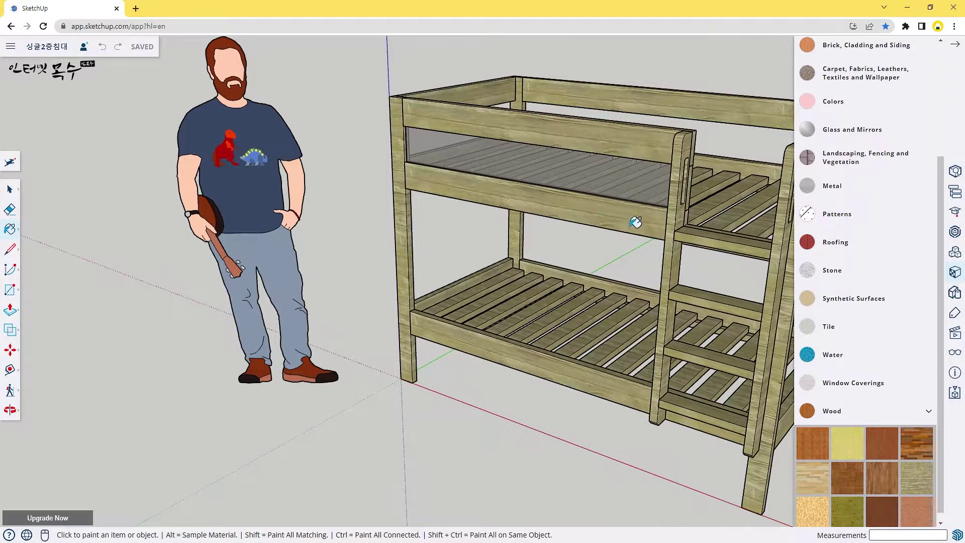
scroll(685, 310, down, 1)
middle_drag(741, 347, 463, 227)
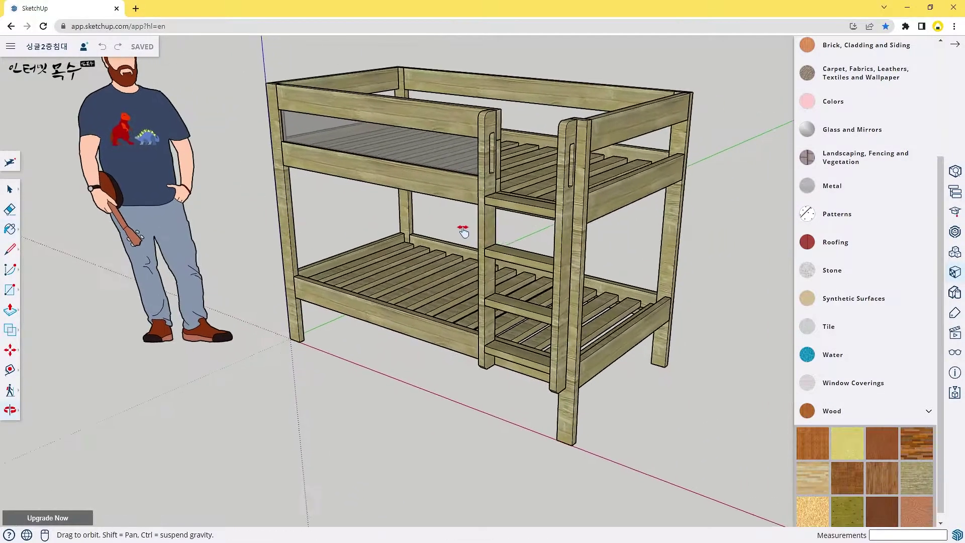
click(819, 456)
click(432, 177)
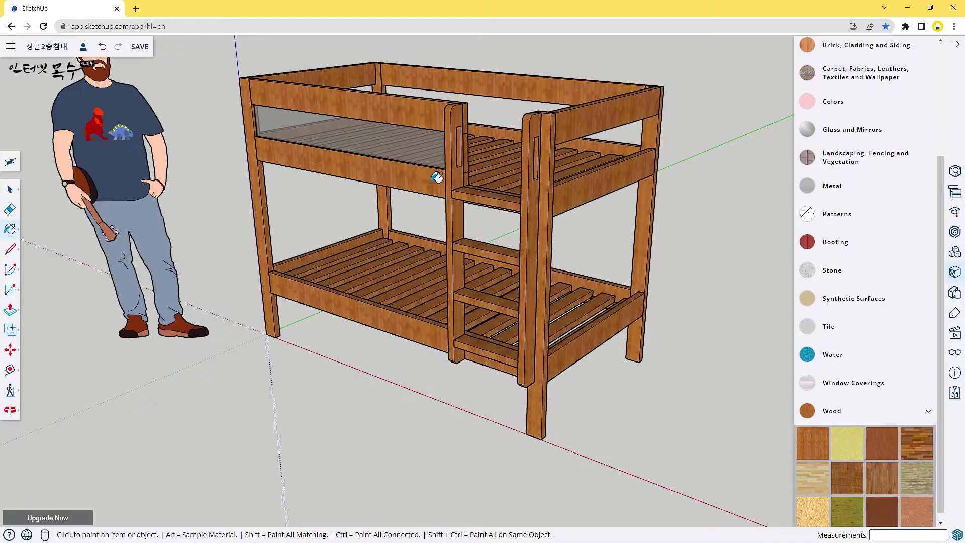
- Repaint the bed in darker brown wood, then finally in light pine wood
click(875, 464)
click(586, 186)
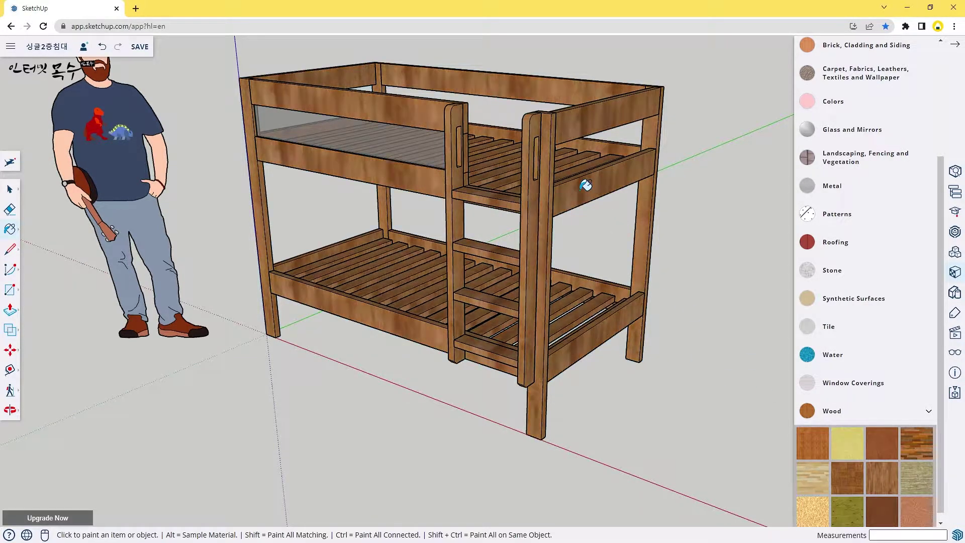
click(813, 477)
click(592, 196)
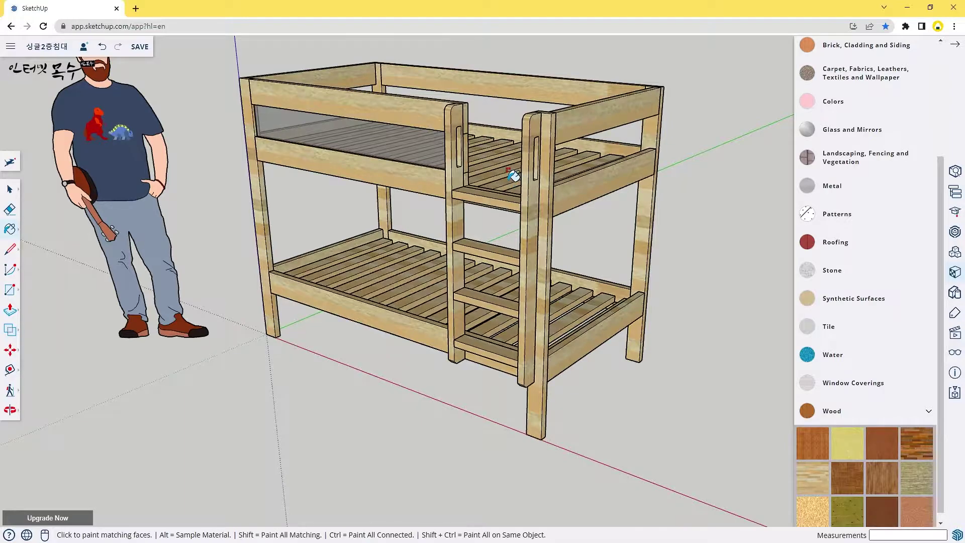
shift+middle_drag(513, 176, 532, 254)
scroll(533, 252, up, 2)
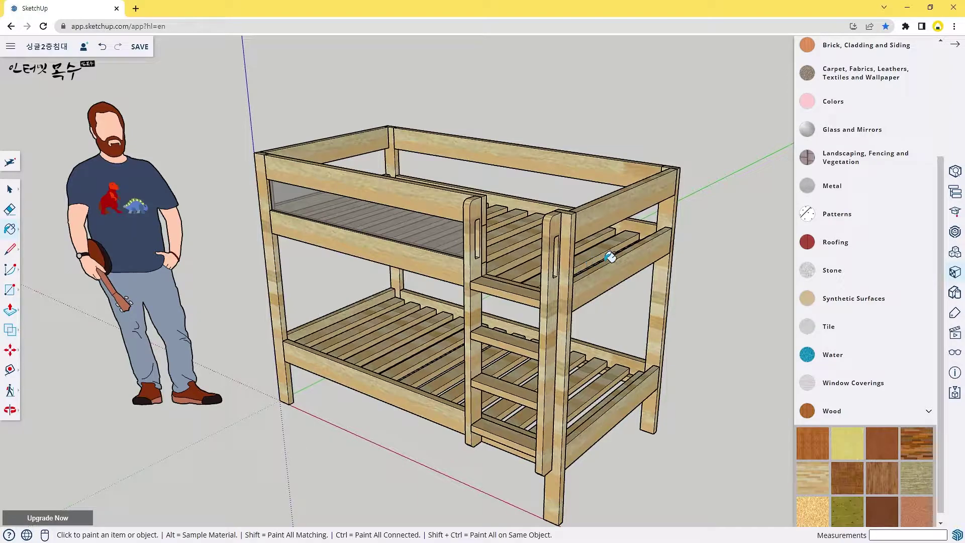
- Open the 3D Warehouse library and browse its featured models
click(955, 233)
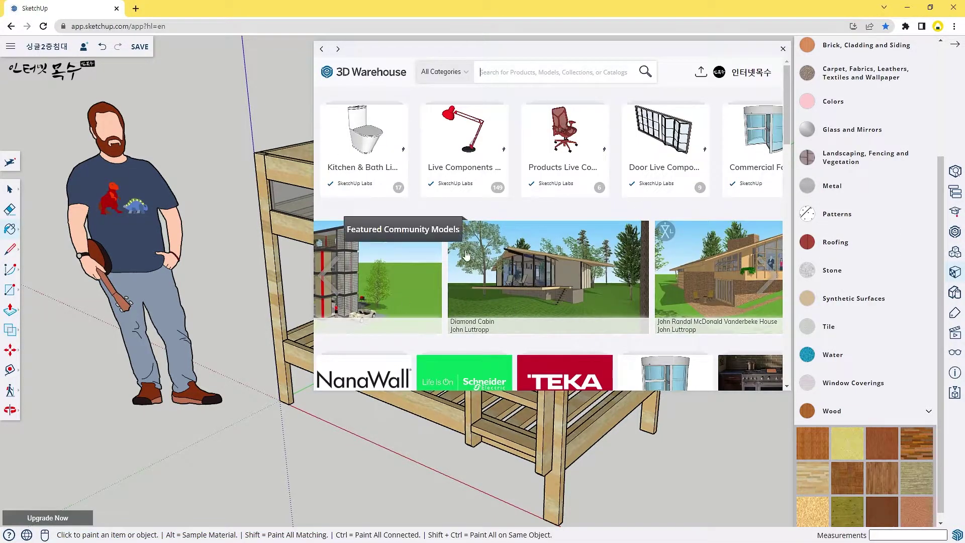
scroll(605, 217, down, 10)
scroll(604, 217, down, 10)
scroll(668, 174, down, 10)
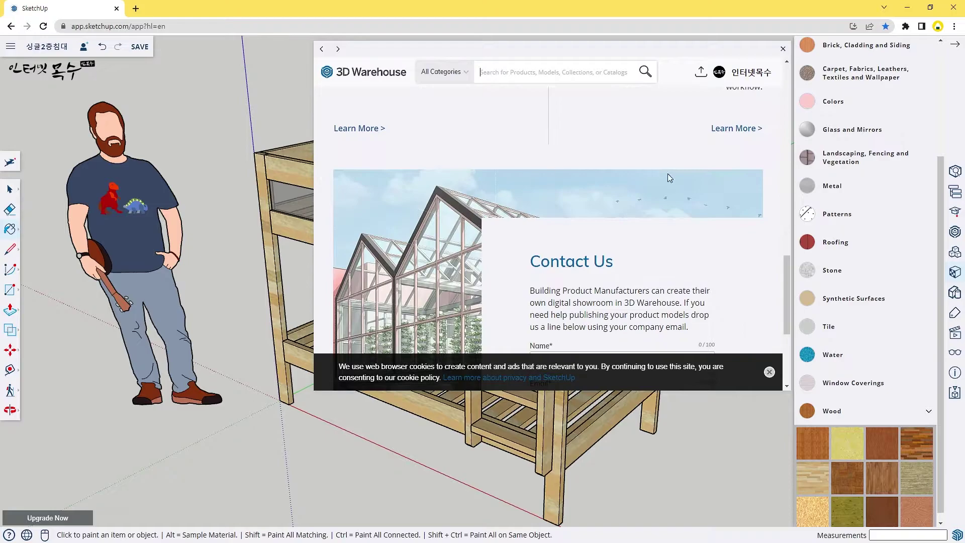
scroll(604, 236, down, 4)
scroll(593, 240, down, 2)
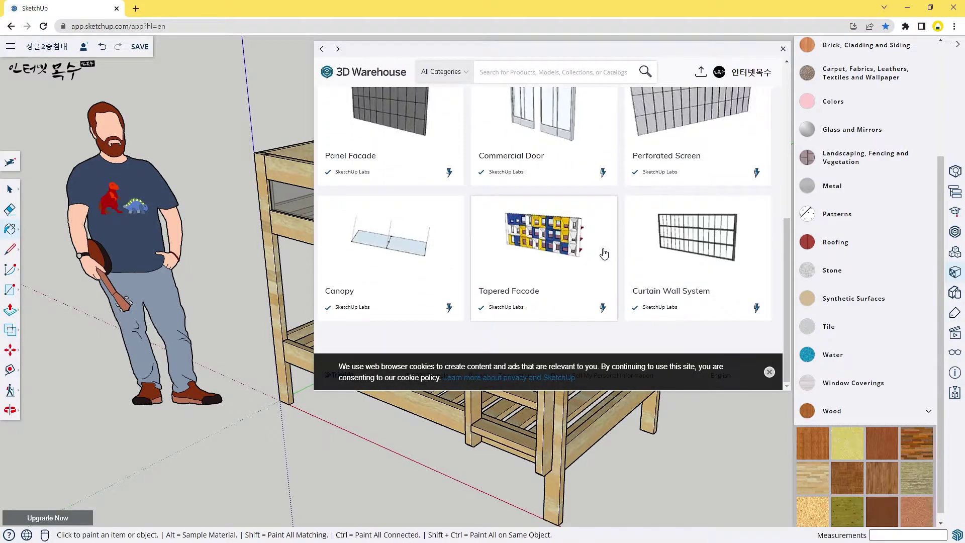
scroll(518, 272, up, 2)
scroll(604, 226, up, 5)
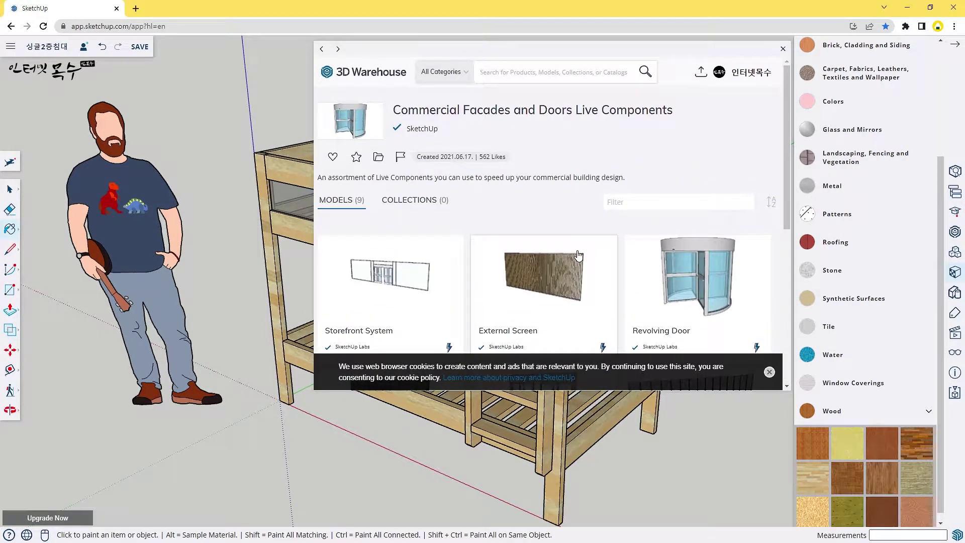
- Search 3D Warehouse for "wood" and download the ROCKIT3D wood texture model
click(490, 73)
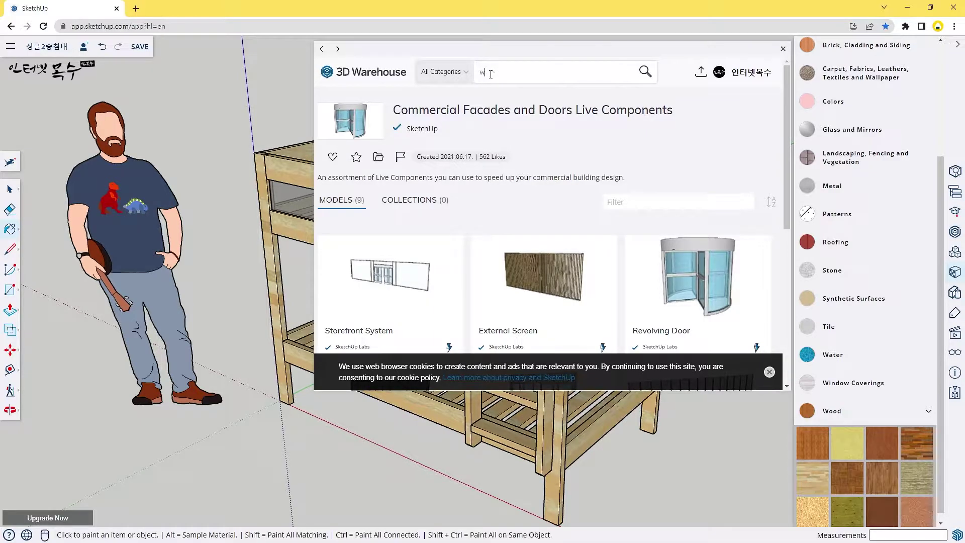
text(wood)
key(Return)
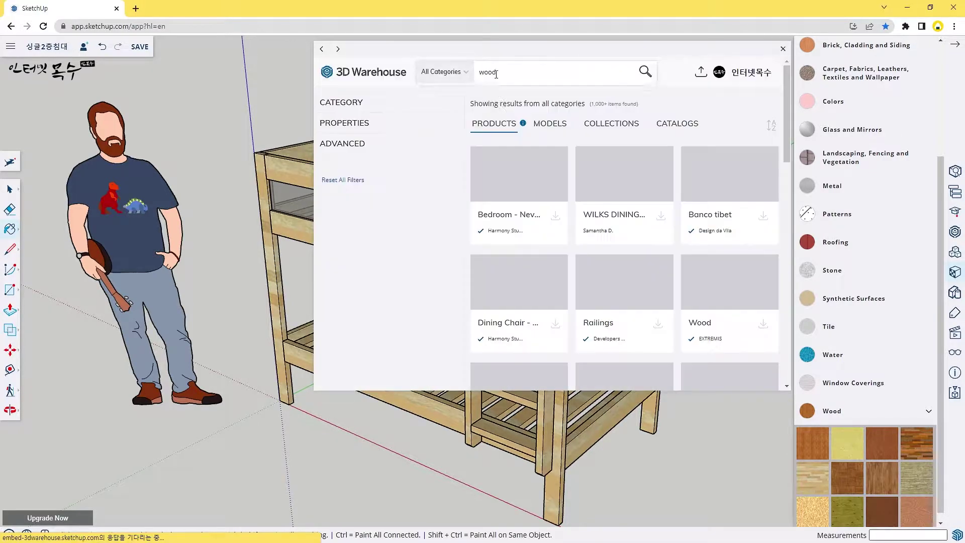
scroll(651, 263, down, 3)
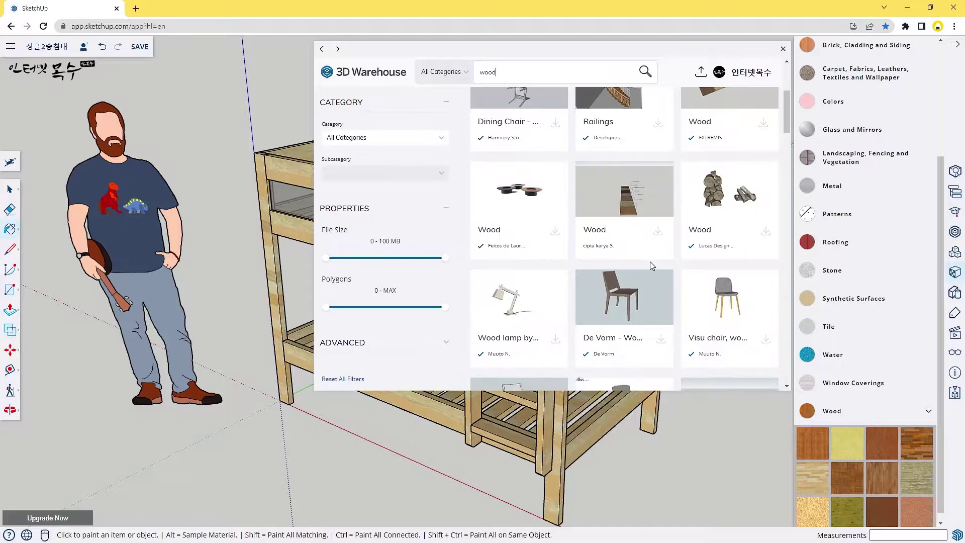
scroll(651, 262, down, 3)
scroll(651, 267, down, 3)
scroll(652, 276, down, 2)
scroll(652, 279, down, 2)
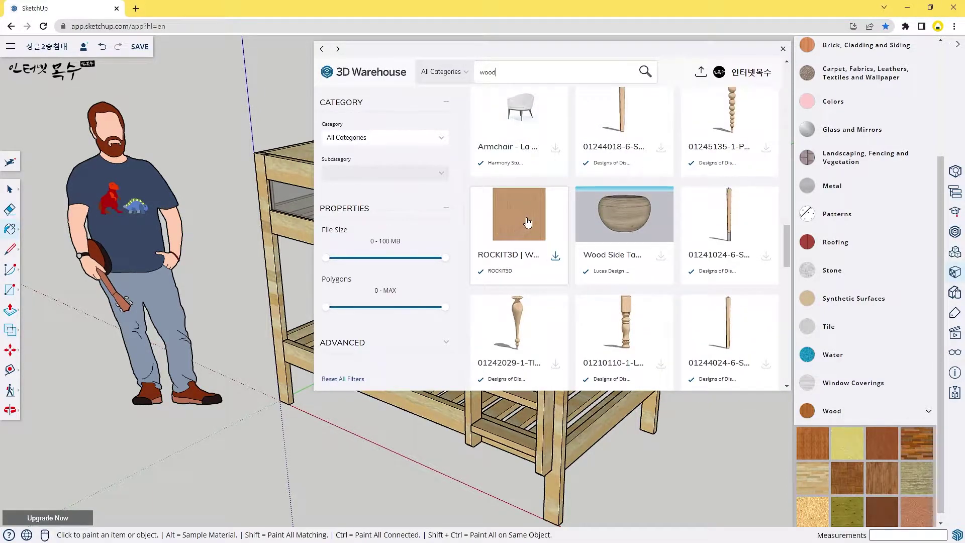
click(556, 259)
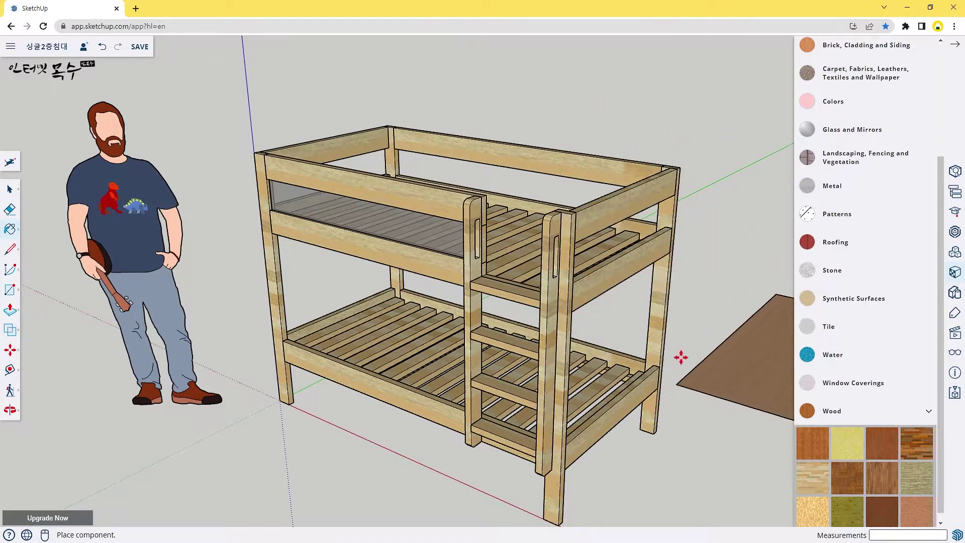
- Place the wood board beside the bed and paint the bed in ROCKIT3D American cherry wood
click(696, 311)
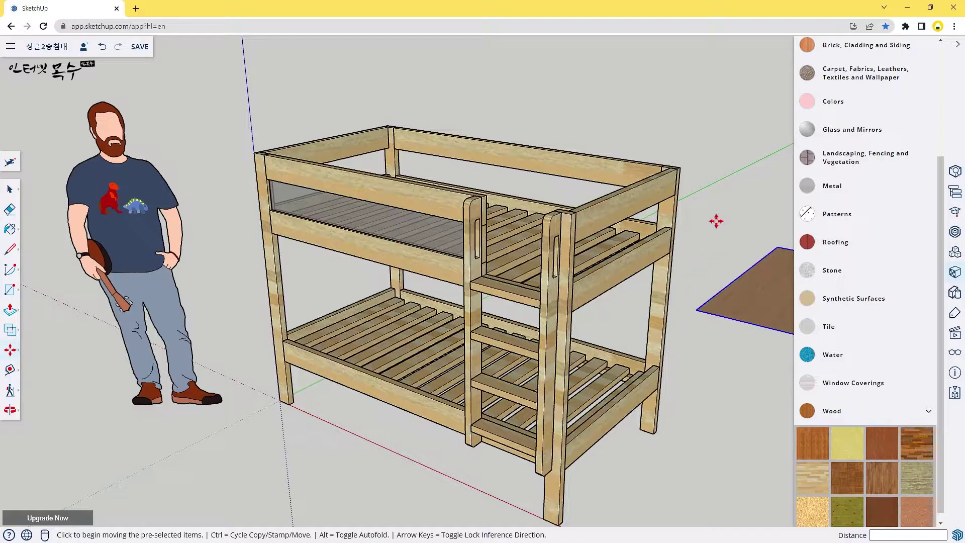
scroll(835, 232, up, 1)
scroll(851, 211, up, 3)
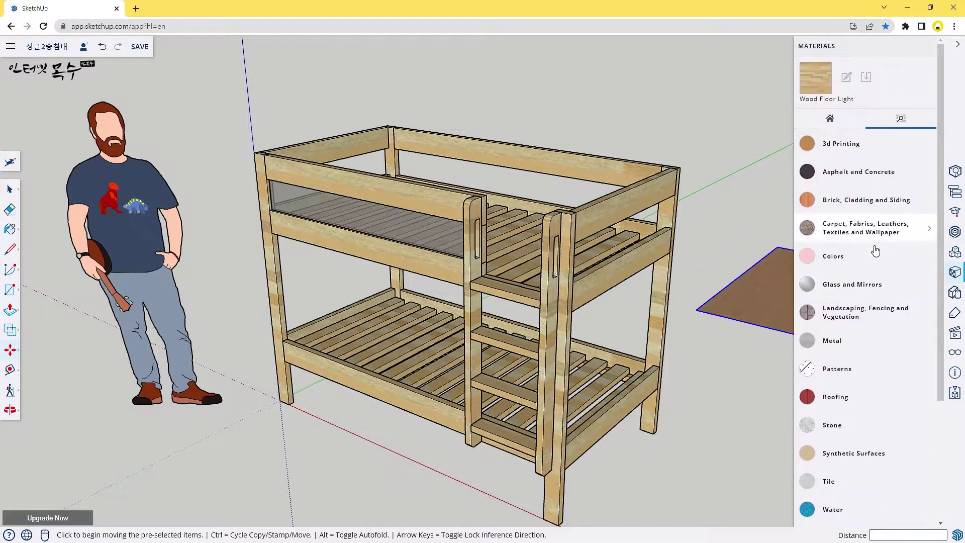
click(830, 121)
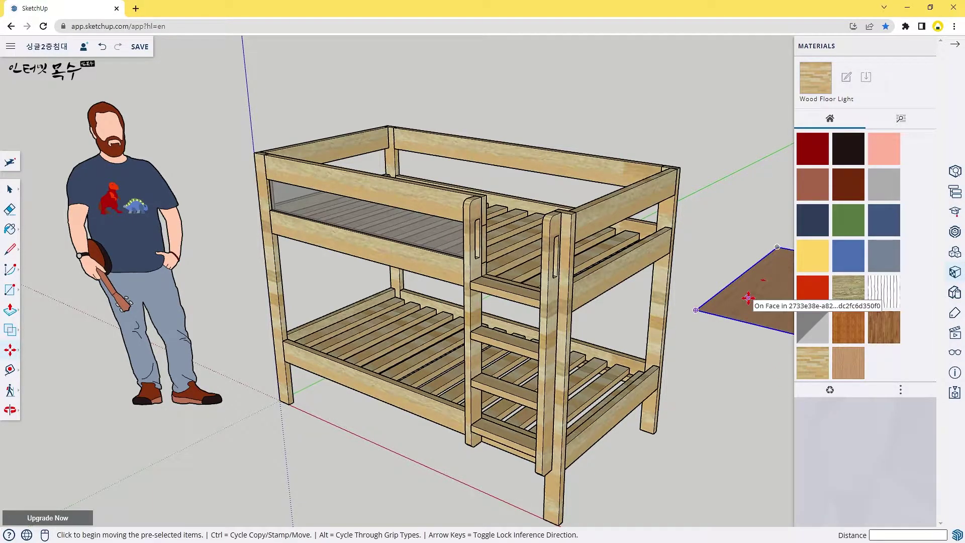
click(849, 368)
click(457, 256)
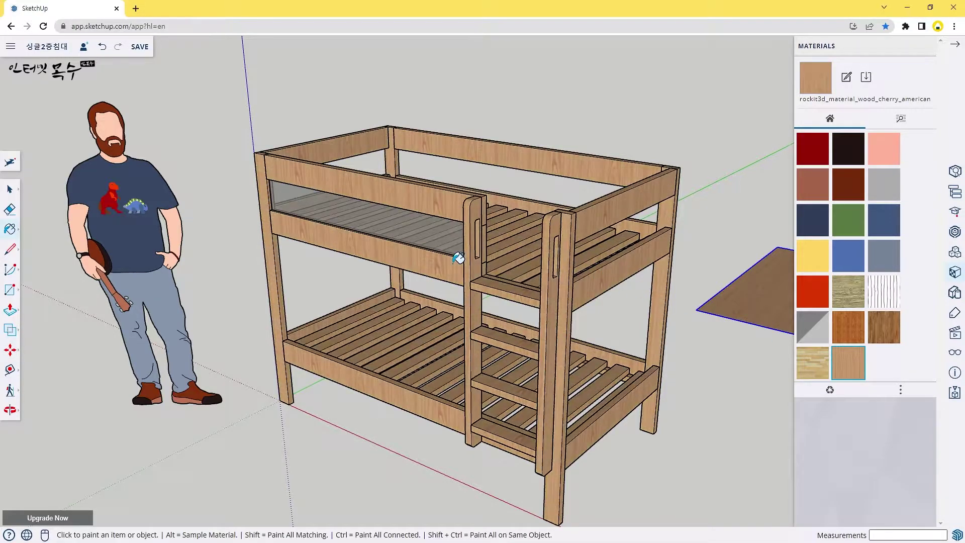
- Orbit and pan to inspect the cherry bed alongside the wood board
mouse_move(396, 355)
middle_down()
mouse_move(549, 218)
mouse_move(586, 207)
mouse_move(368, 390)
mouse_move(485, 338)
middle_up()
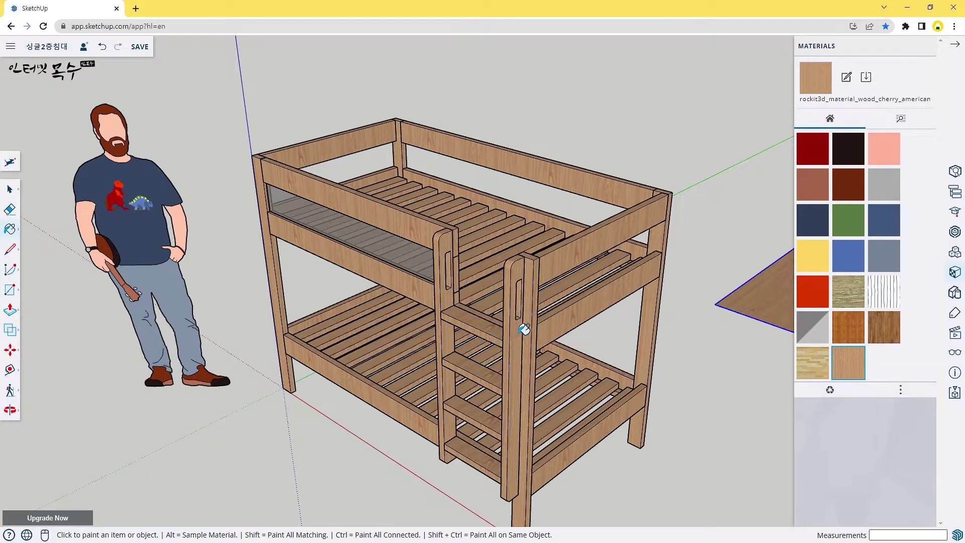
shift+middle_drag(598, 317, 402, 306)
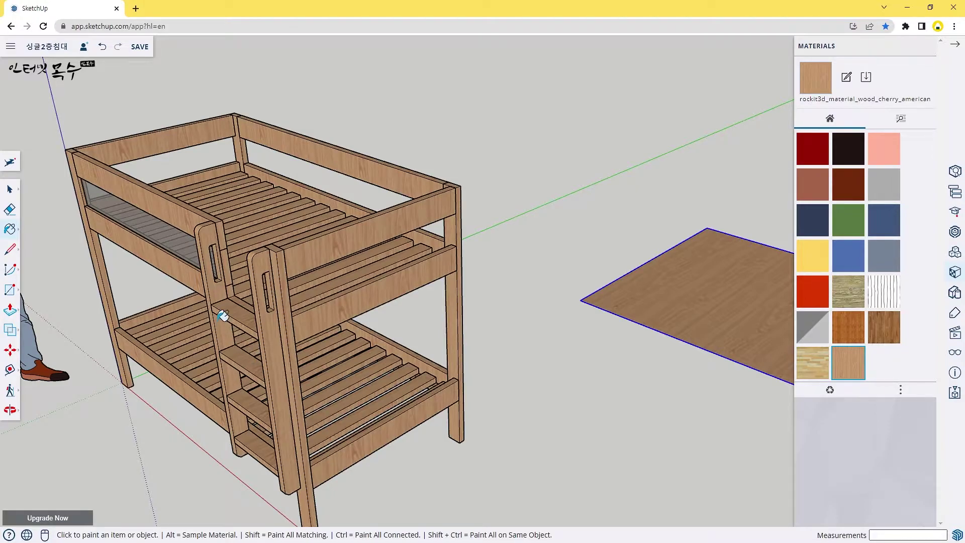
scroll(452, 302, down, 1)
scroll(352, 322, down, 2)
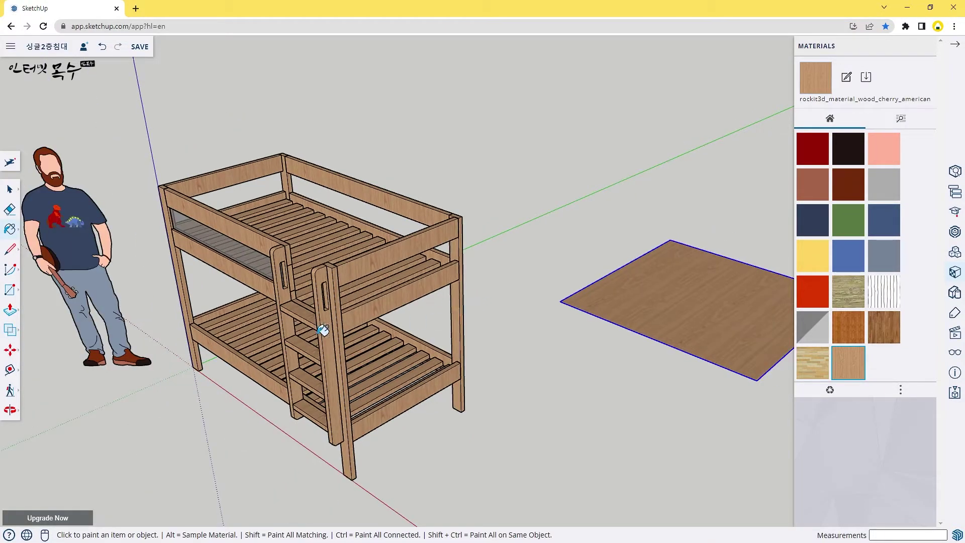
scroll(342, 330, up, 3)
mouse_move(329, 328)
middle_down()
mouse_move(441, 319)
mouse_move(471, 274)
mouse_move(442, 317)
mouse_move(402, 302)
middle_up()
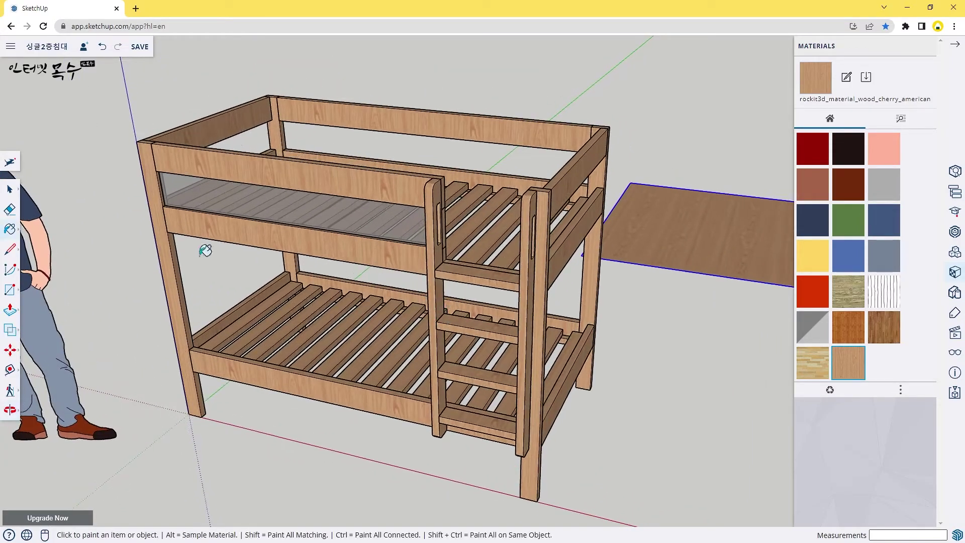
- Import 문갑색상.skp from the Trimble Connect SketchUp project as a component
click(9, 47)
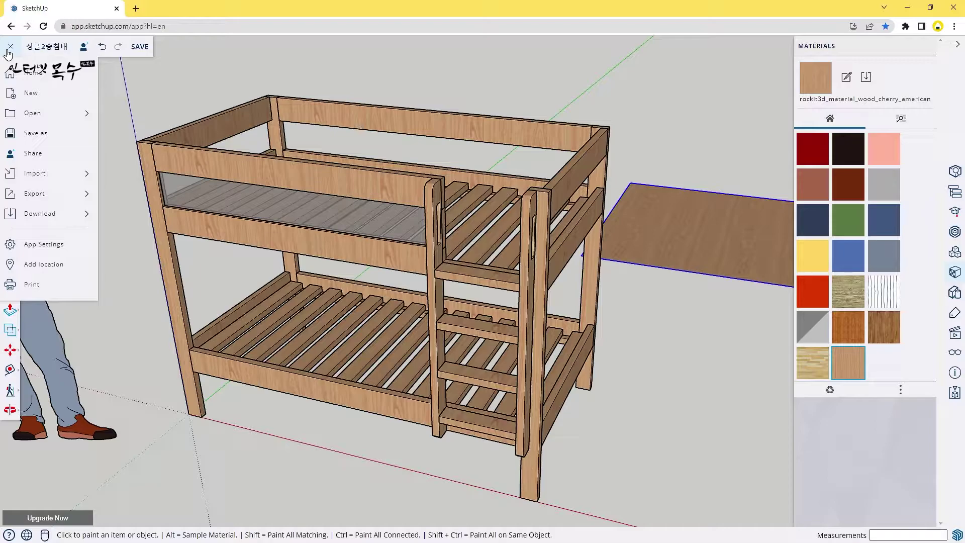
mouse_move(38, 174)
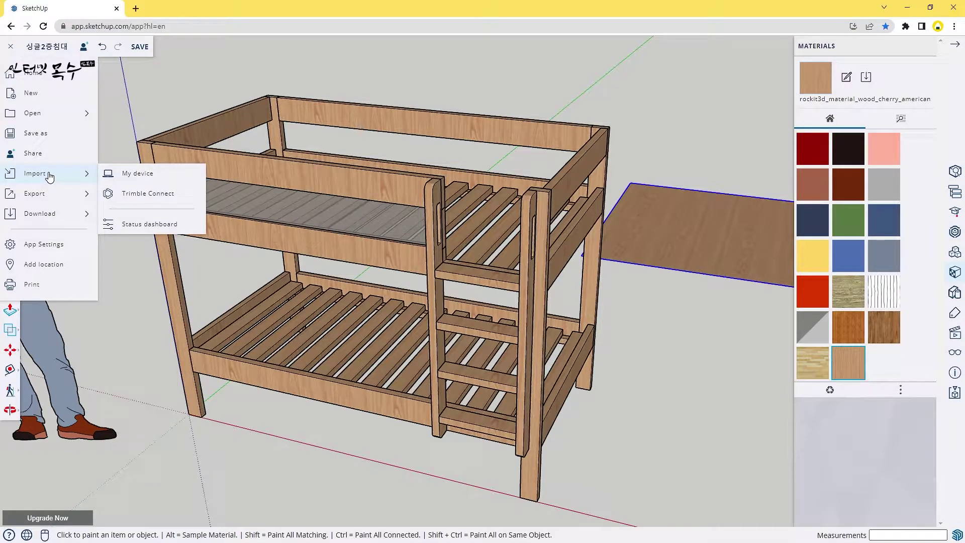
click(146, 201)
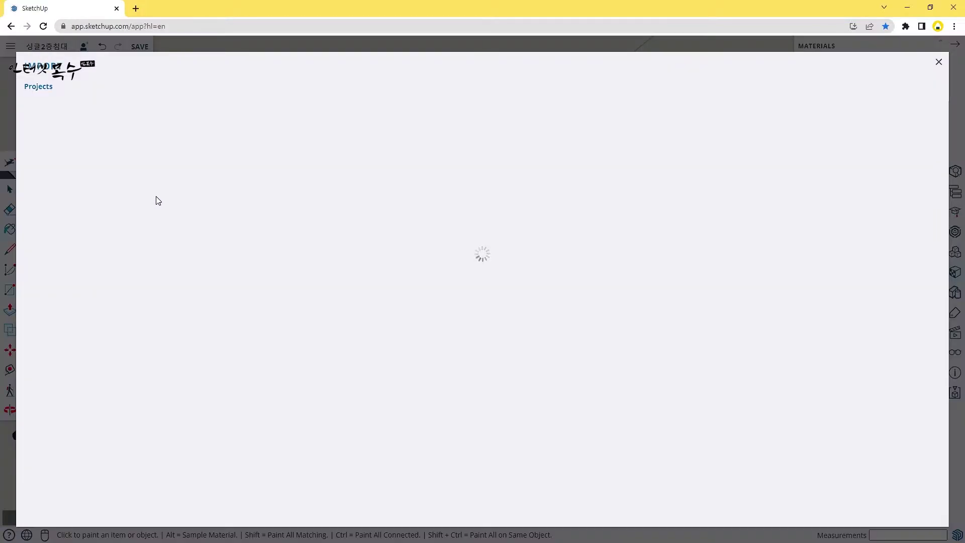
click(103, 175)
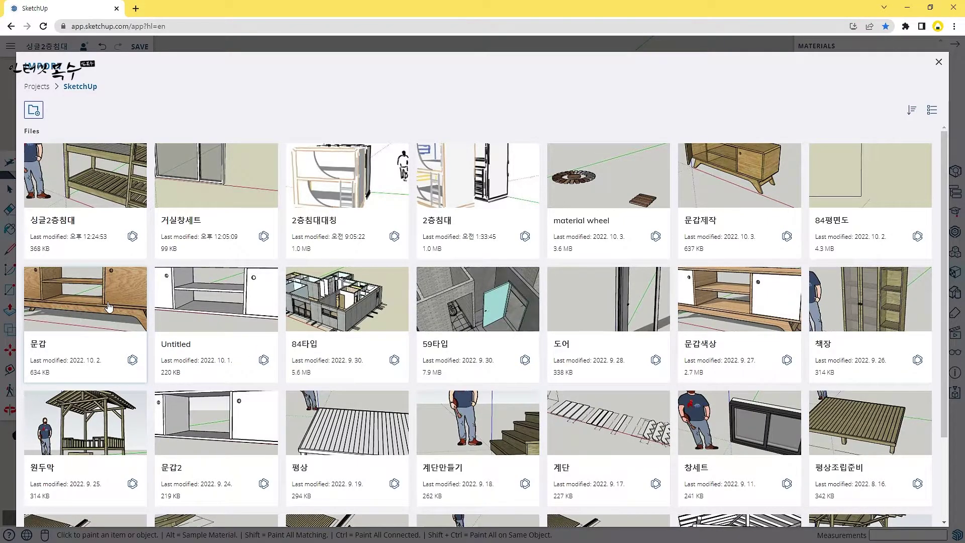
click(732, 313)
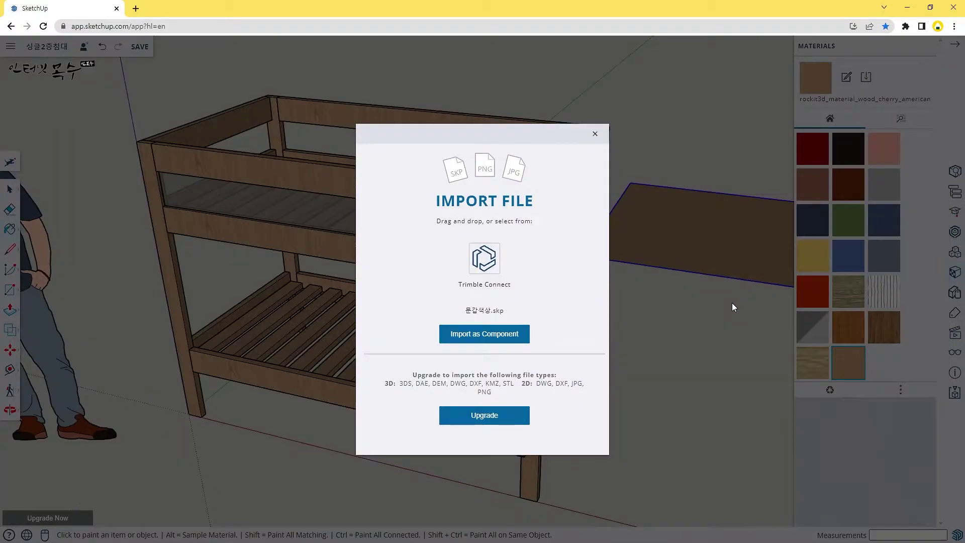
click(480, 336)
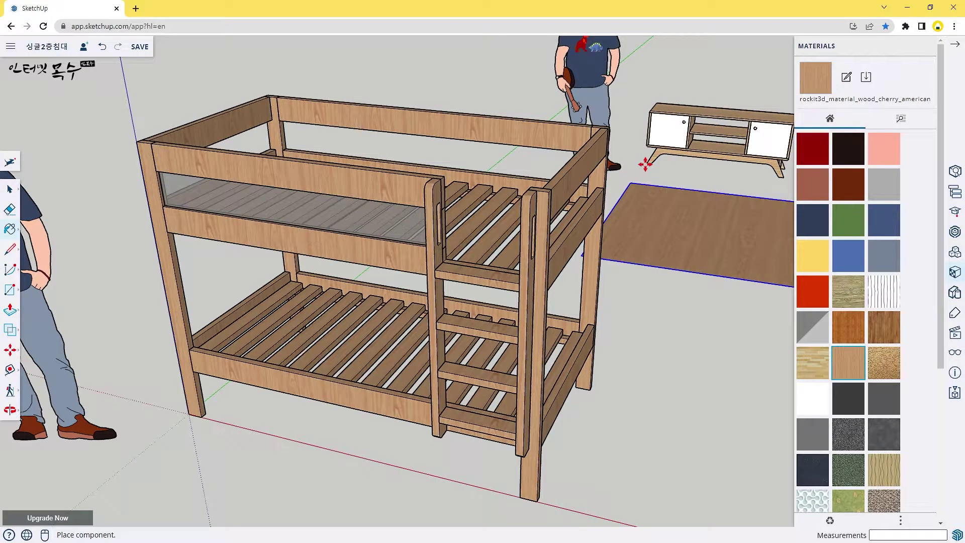
- Place the cabinet beside the bed and paint the bunk bed in light wood
click(646, 164)
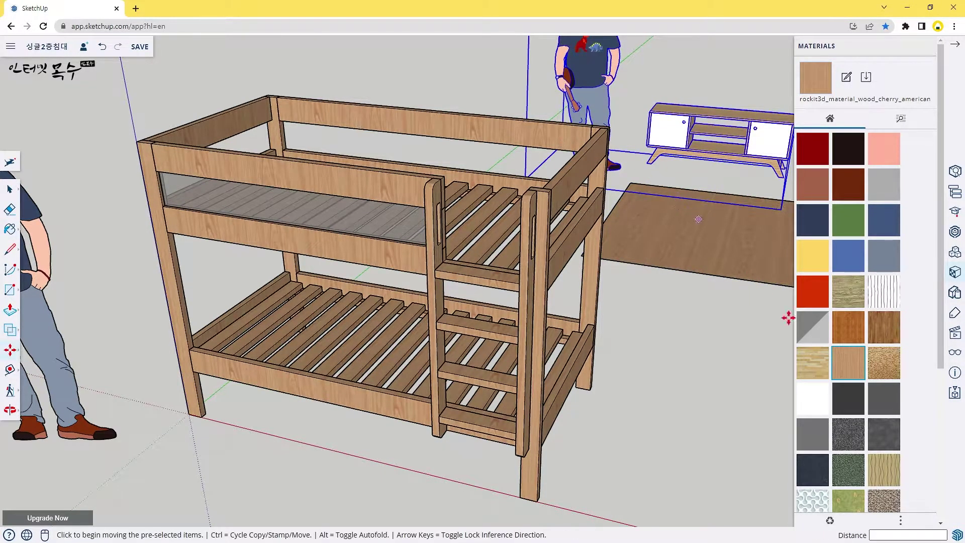
scroll(852, 410, down, 5)
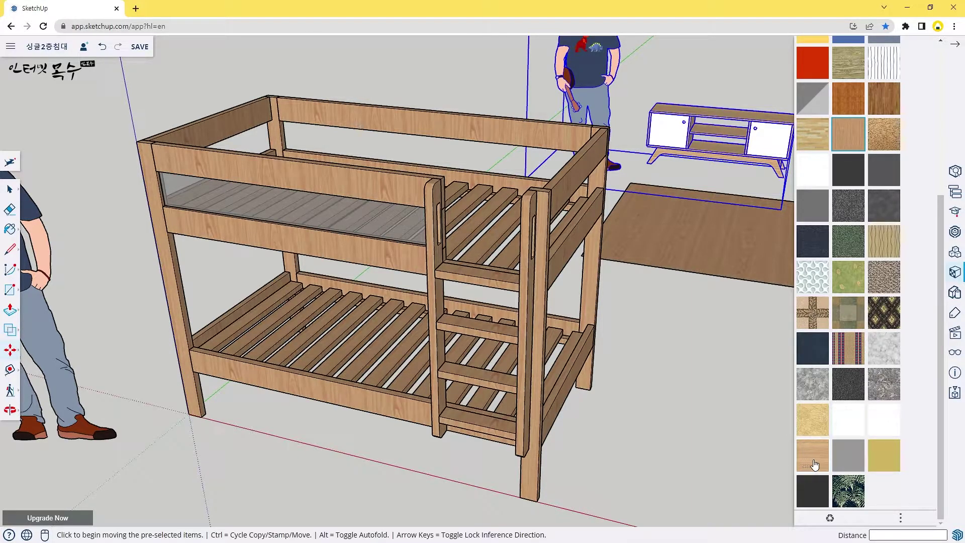
click(814, 460)
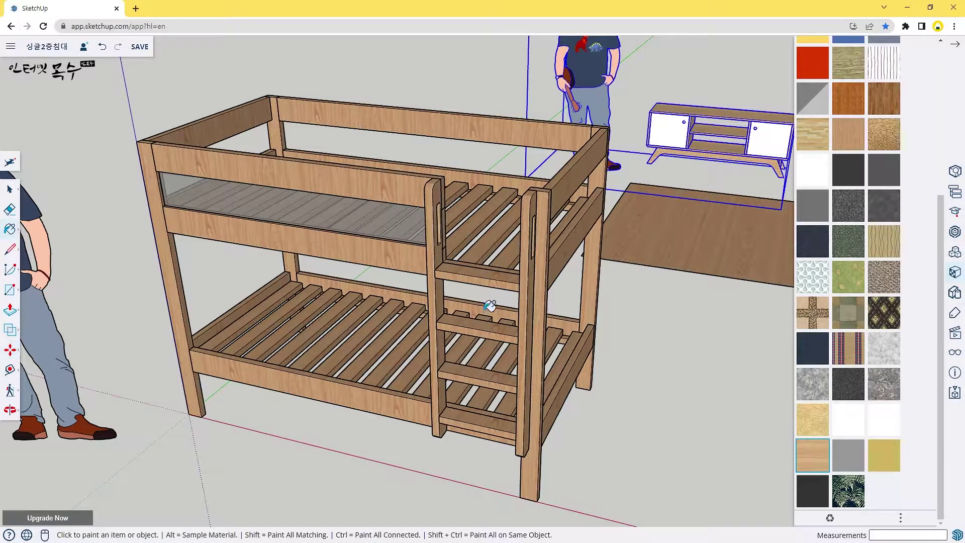
click(351, 238)
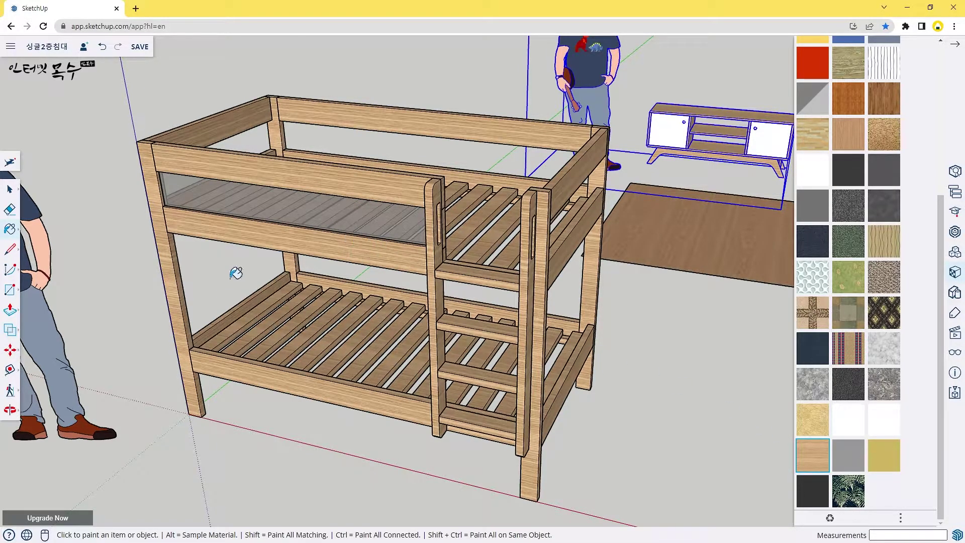
- Orbit and zoom around the bunk bed to check the light wood finish
mouse_move(632, 386)
middle_down()
mouse_move(215, 312)
mouse_move(641, 368)
middle_up()
scroll(371, 287, down, 1)
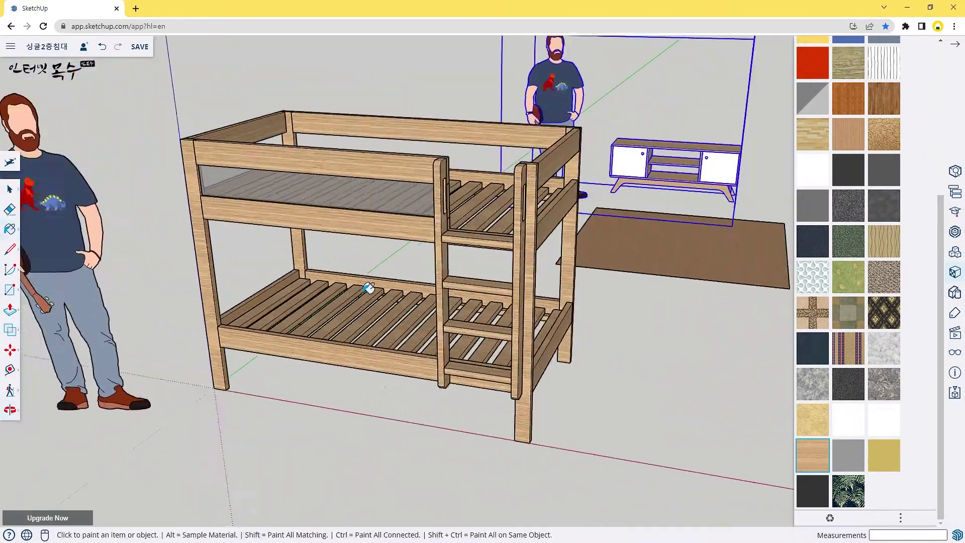
scroll(420, 286, up, 5)
mouse_move(395, 287)
middle_down()
mouse_move(501, 341)
mouse_move(457, 298)
middle_up()
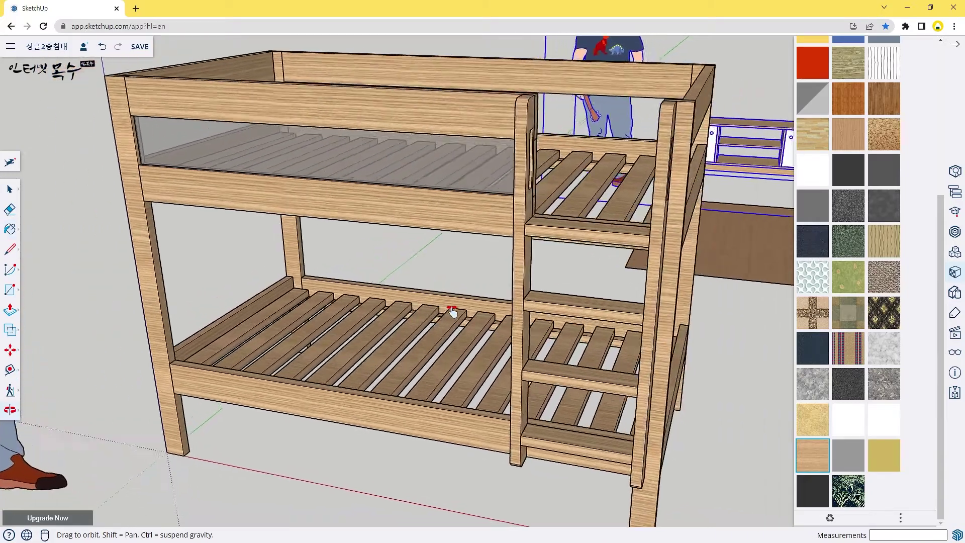
scroll(458, 299, down, 2)
scroll(458, 298, up, 2)
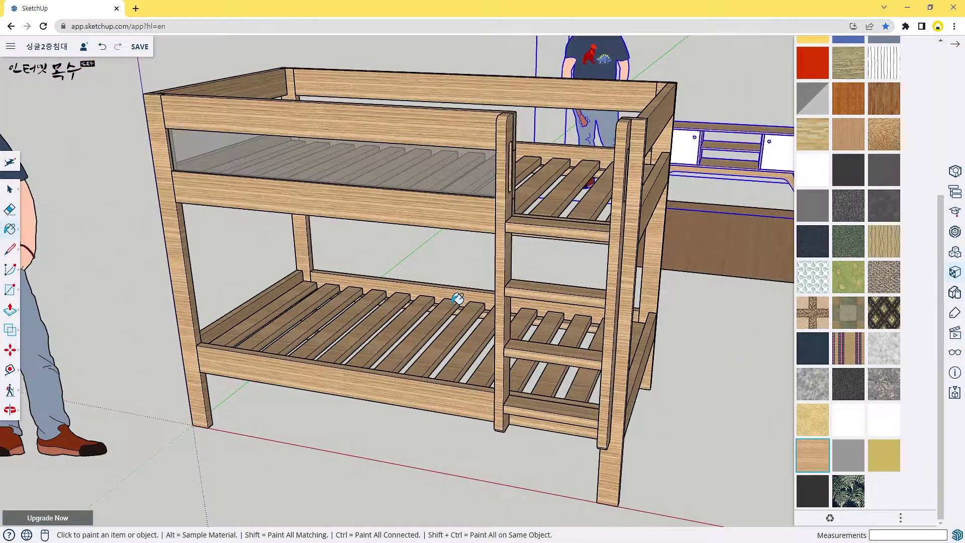
- Delete the brown floor panel and the cabinet with the standing figure, then orbit
key(space)
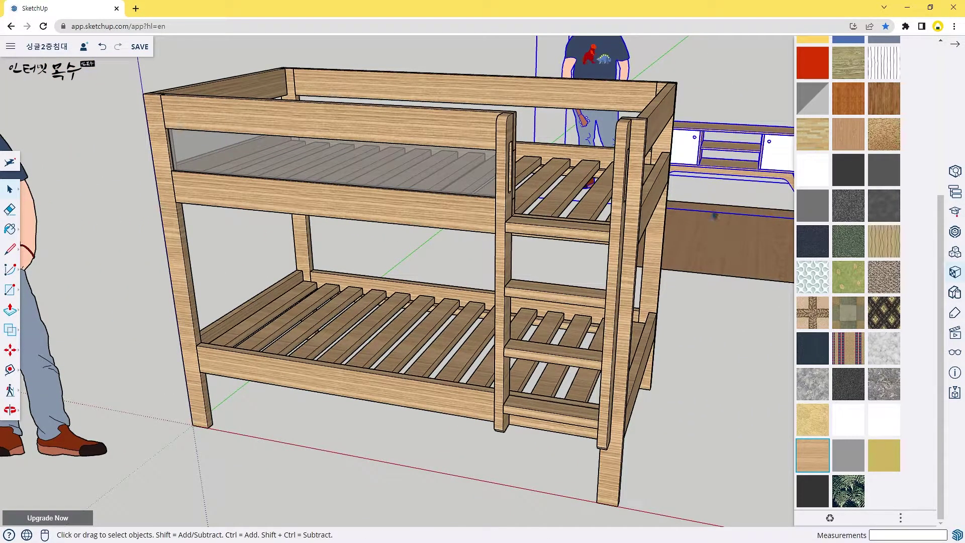
click(726, 243)
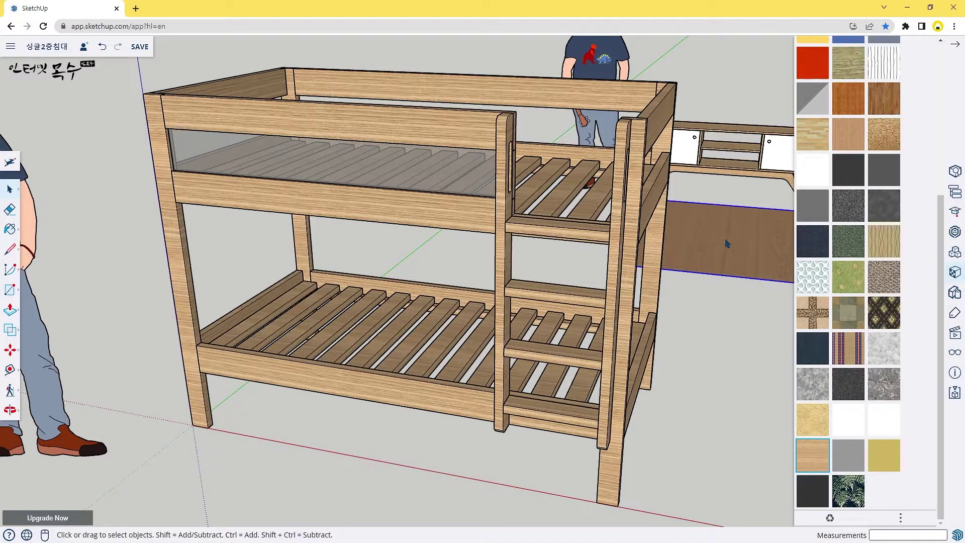
key(Delete)
click(734, 173)
key(Delete)
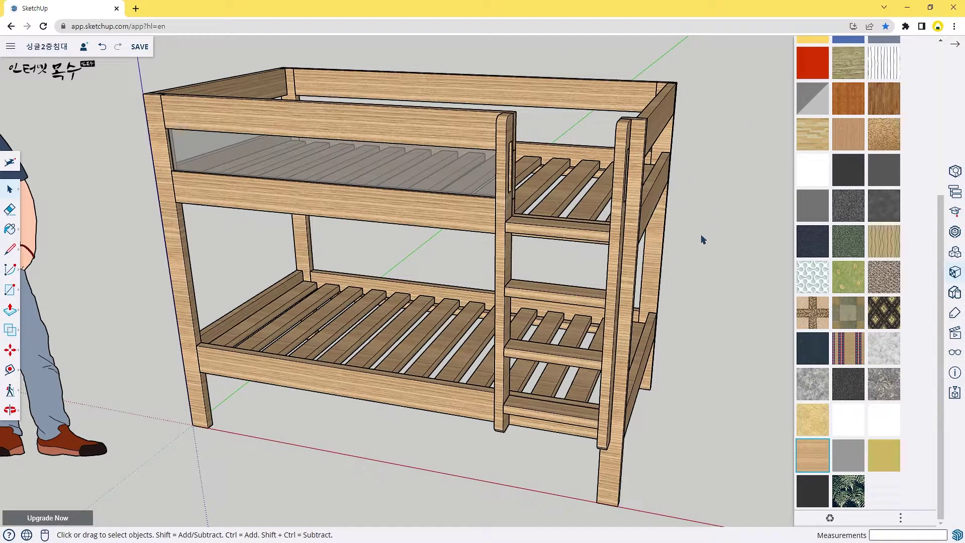
mouse_move(677, 257)
middle_down()
mouse_move(640, 287)
mouse_move(653, 246)
mouse_move(597, 267)
mouse_move(620, 206)
middle_up()
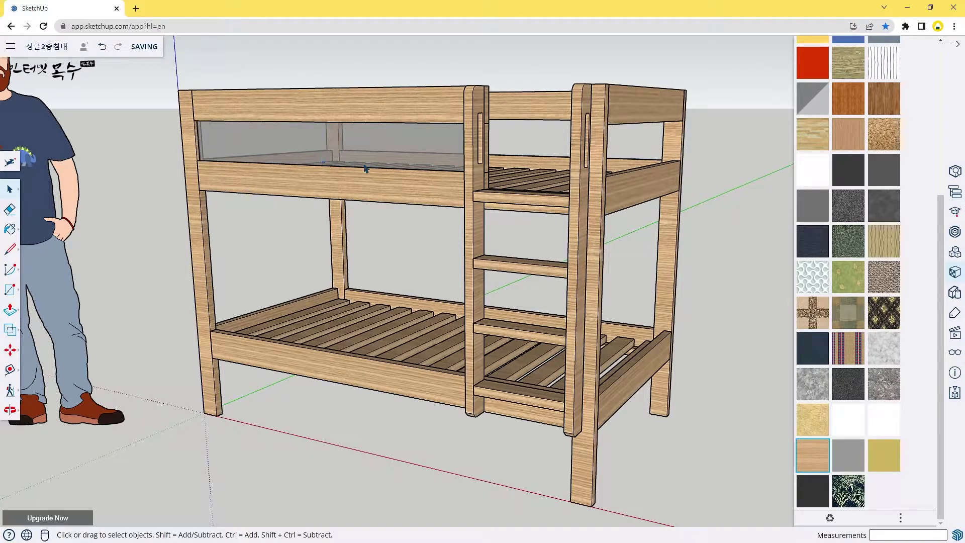
mouse_move(365, 168)
middle_down()
mouse_move(360, 210)
mouse_move(378, 176)
middle_up()
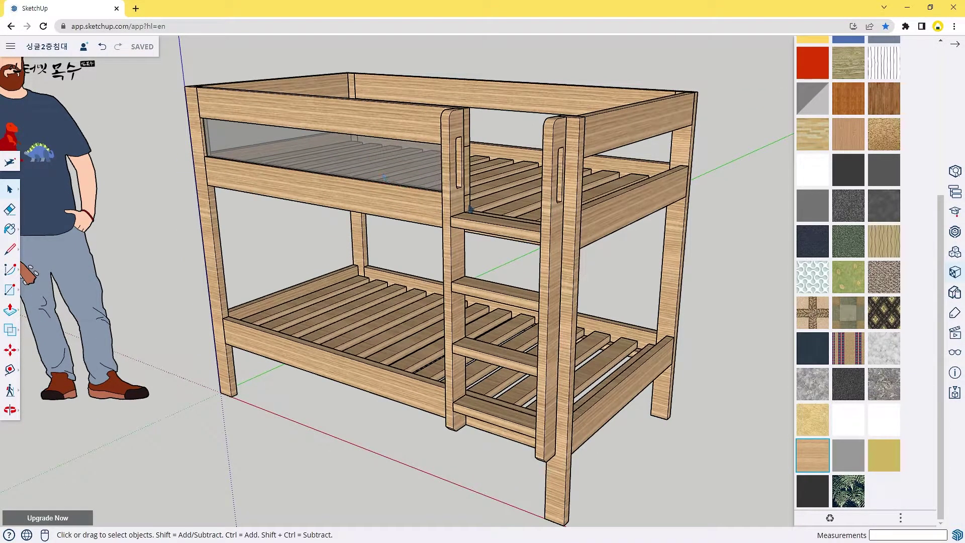
- Attempt to edit the bois_enfilade3 material, triggering the custom-material upgrade prompt
scroll(854, 322, up, 5)
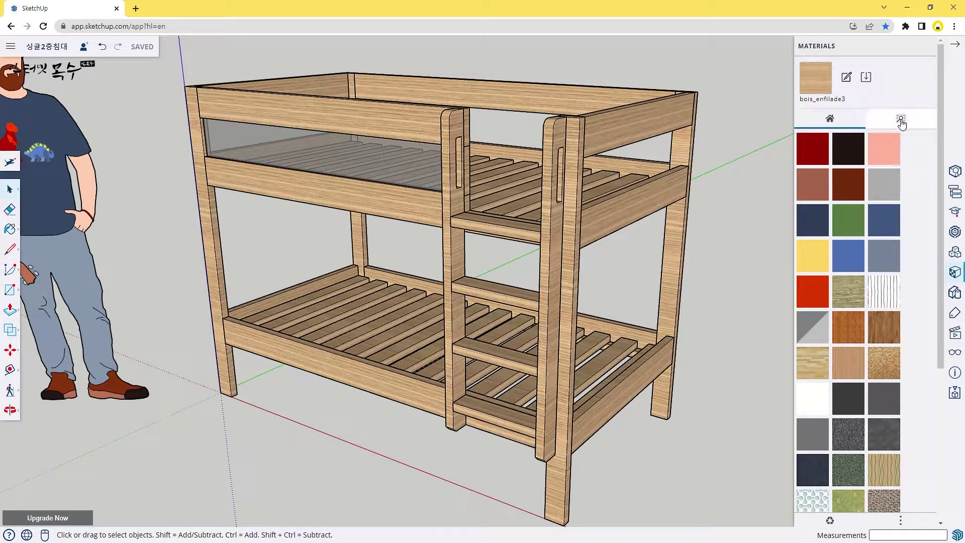
click(875, 121)
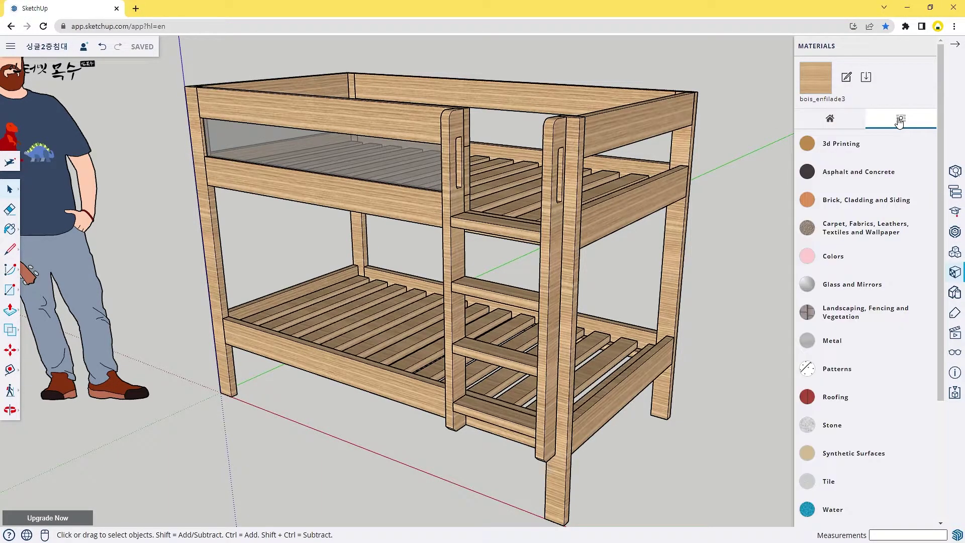
click(846, 77)
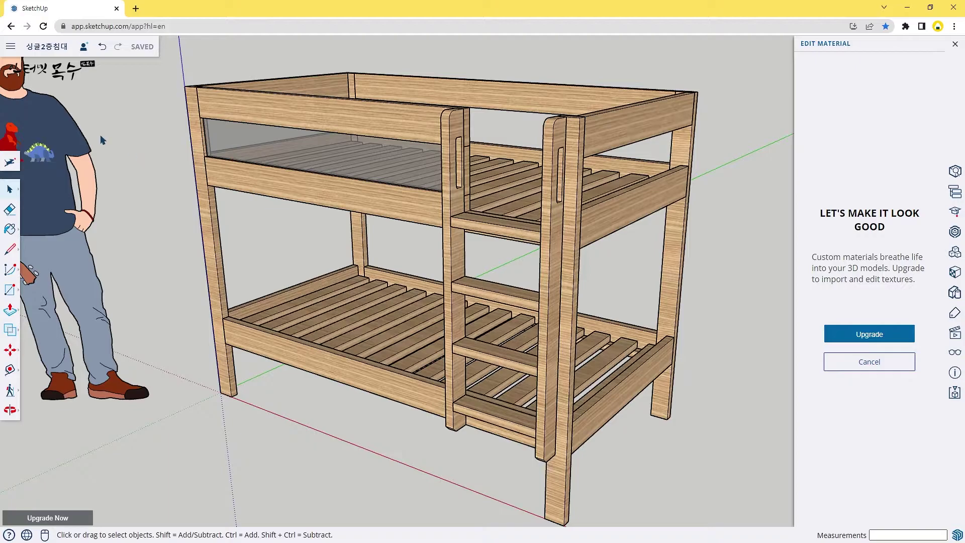
click(10, 48)
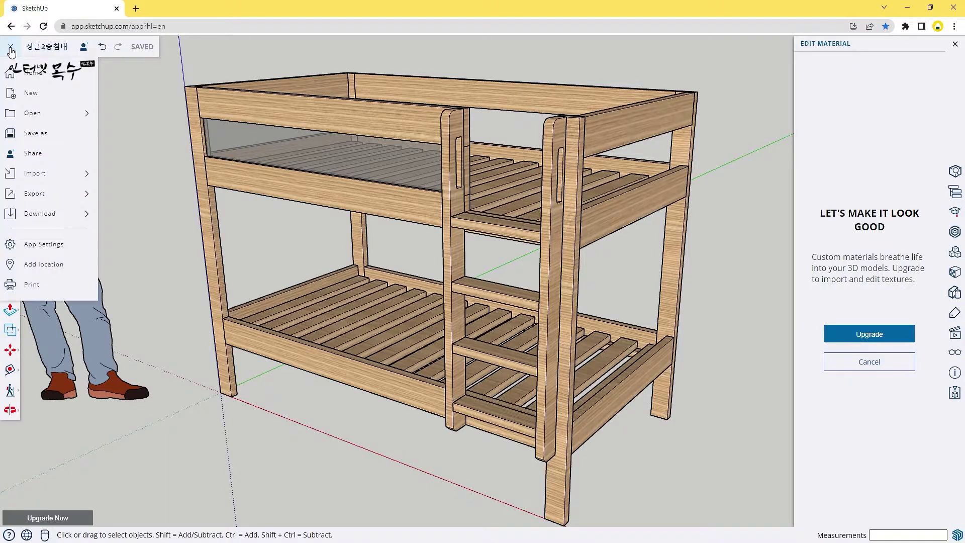
mouse_move(35, 173)
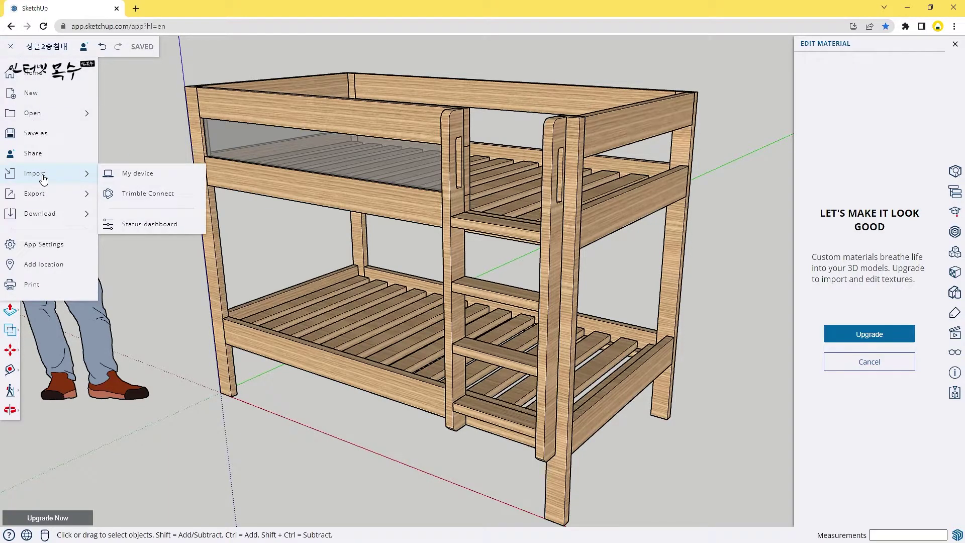
- Import 거실창세트.skp from the SketchUp project as a component and place it by the bed
click(168, 195)
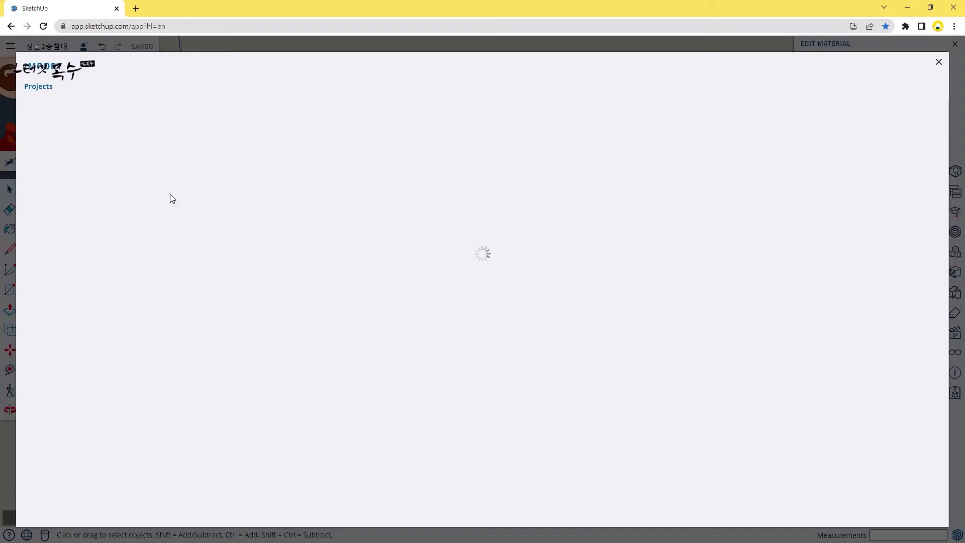
click(96, 172)
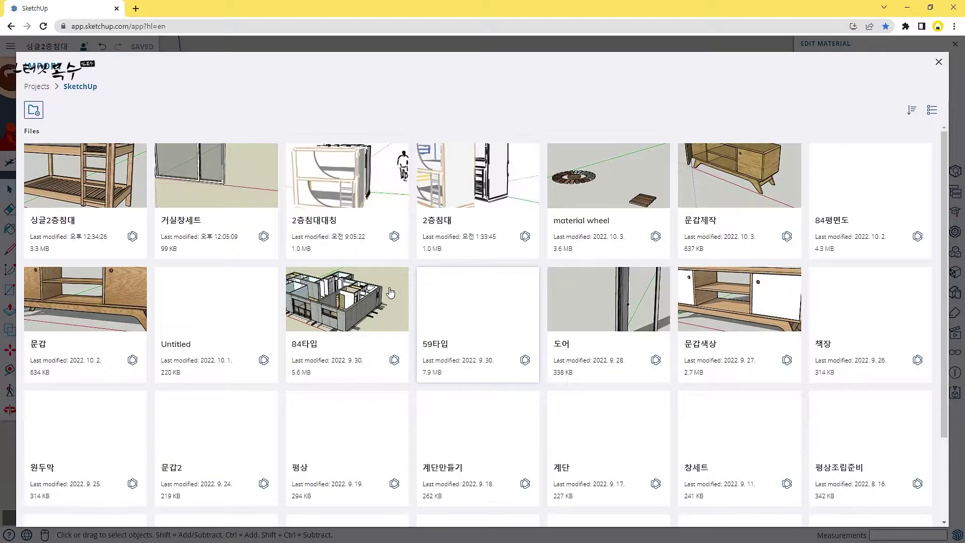
click(213, 177)
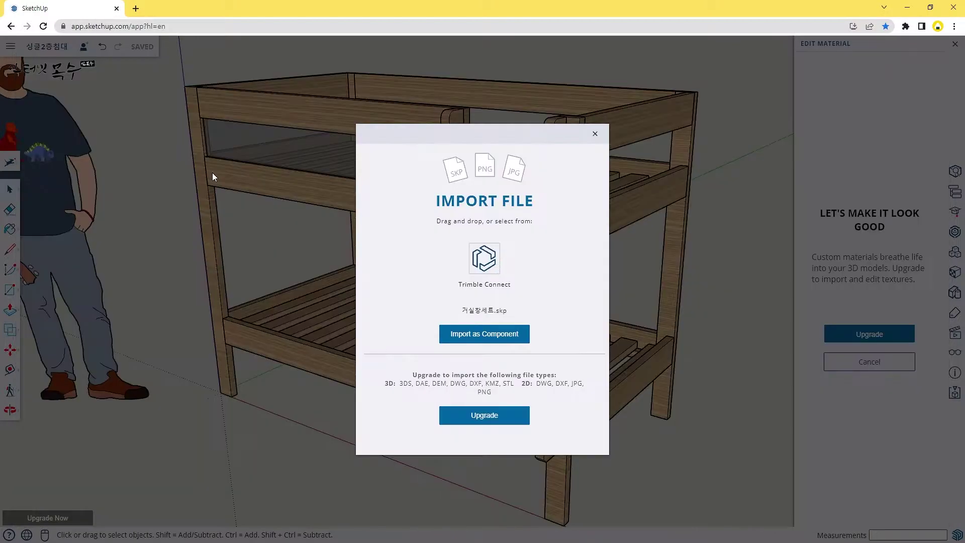
click(493, 333)
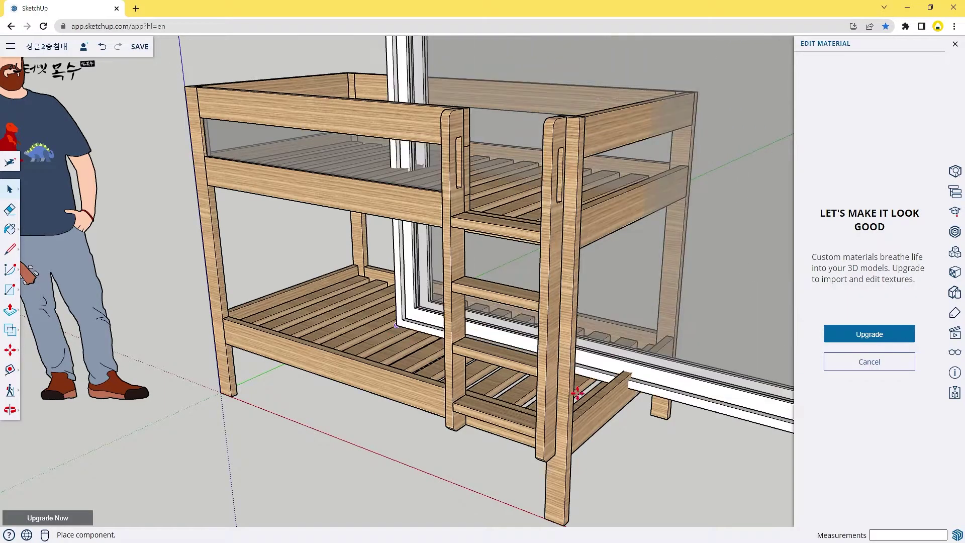
click(709, 314)
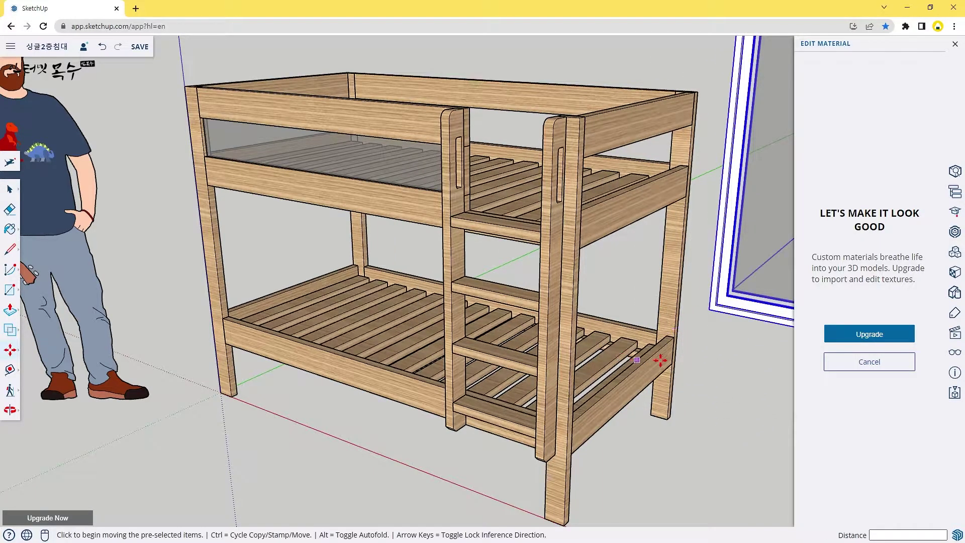
key(b)
click(955, 46)
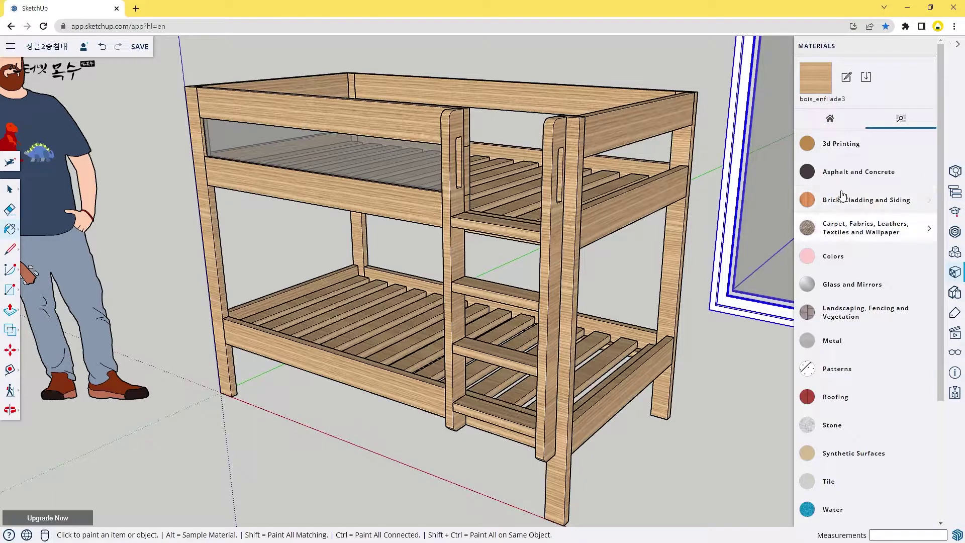
click(831, 143)
scroll(838, 151, down, 2)
scroll(847, 327, down, 5)
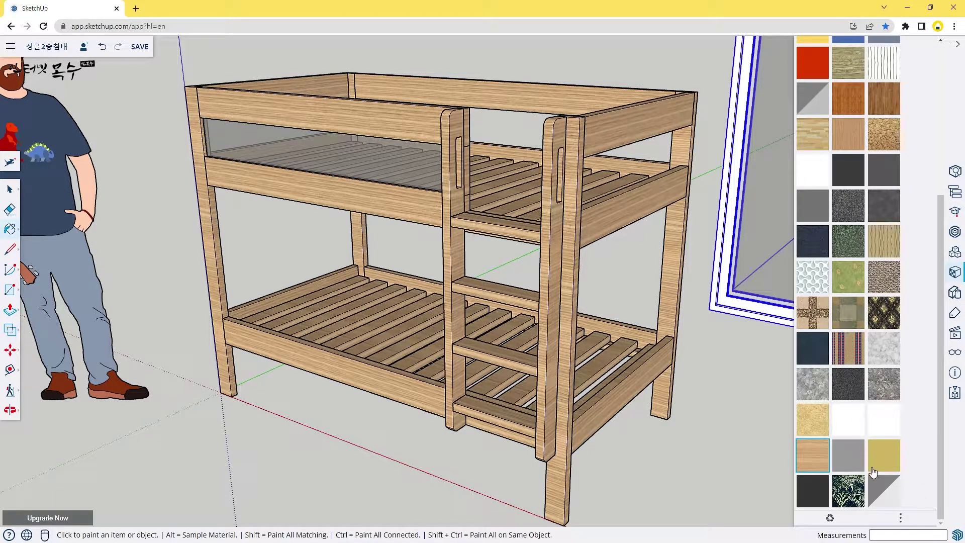
click(885, 498)
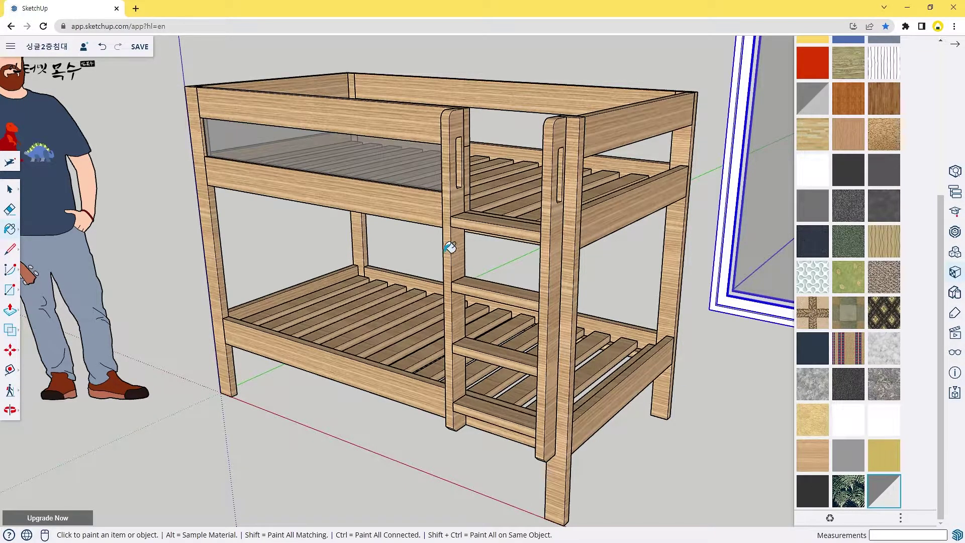
key(ctrl+z)
key(space)
double_click(381, 125)
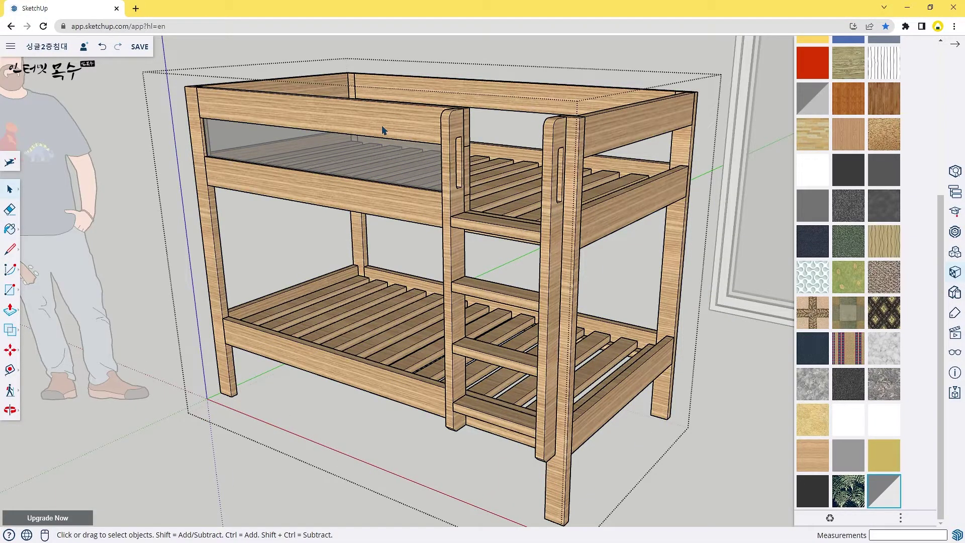
click(883, 489)
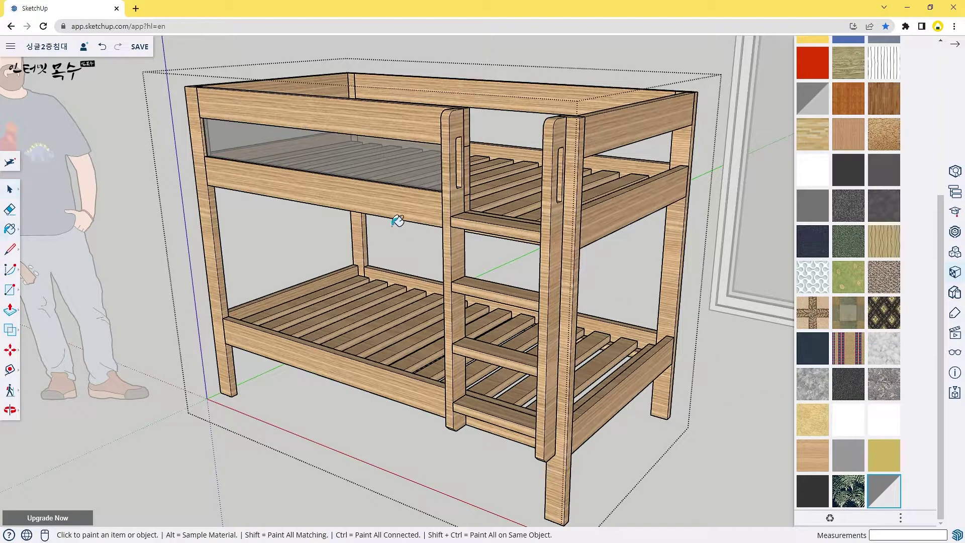
click(366, 157)
mouse_move(254, 209)
middle_down()
mouse_move(259, 185)
mouse_move(224, 280)
mouse_move(244, 217)
mouse_move(281, 231)
middle_up()
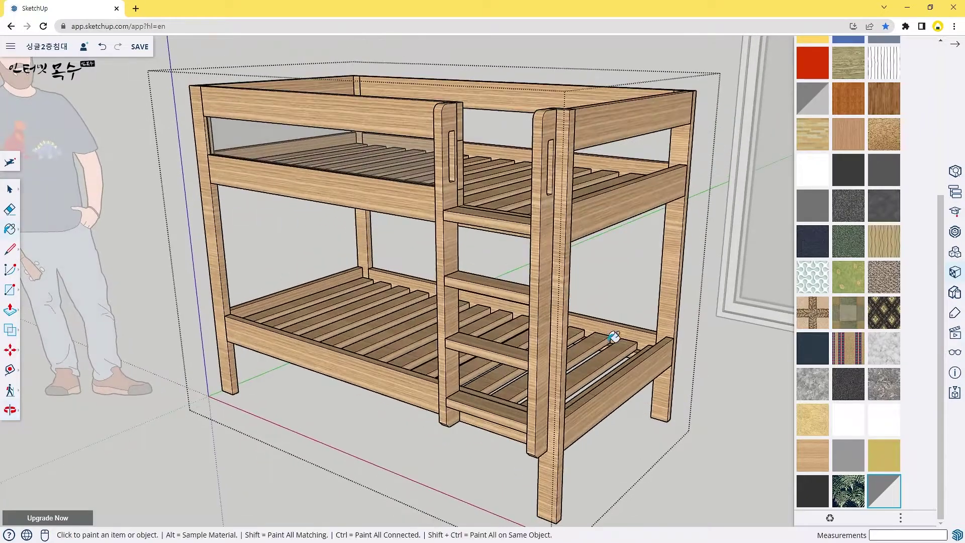
key(space)
scroll(322, 154, up, 3)
scroll(379, 186, up, 2)
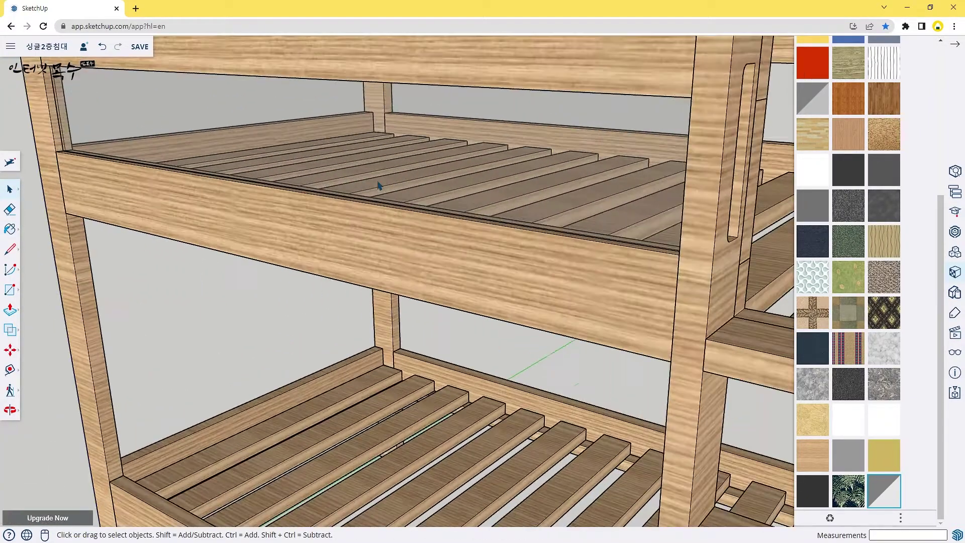
mouse_move(391, 179)
middle_down()
mouse_move(237, 124)
mouse_move(76, 129)
mouse_move(194, 145)
mouse_move(161, 151)
middle_up()
scroll(264, 125, down, 3)
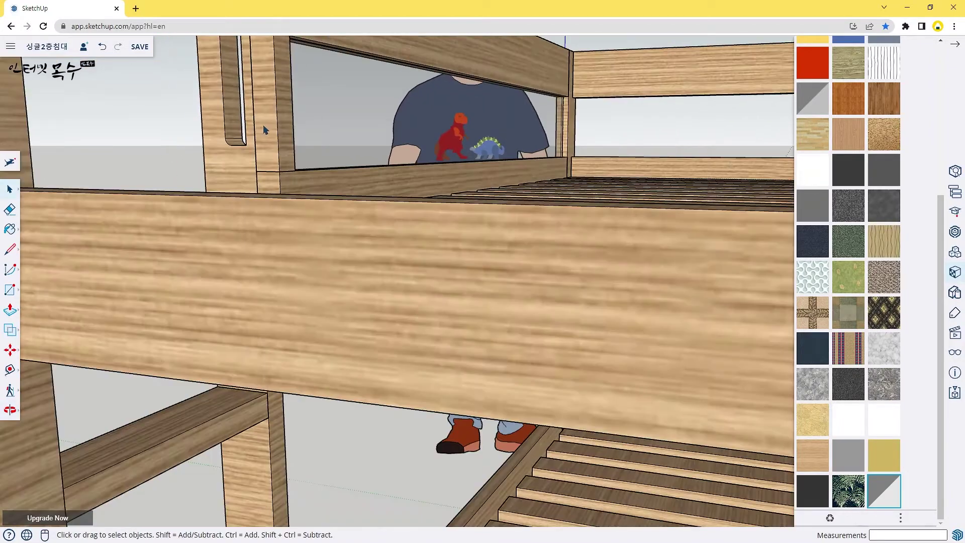
scroll(265, 125, down, 2)
mouse_move(264, 125)
middle_down()
mouse_move(262, 171)
mouse_move(256, 125)
middle_up()
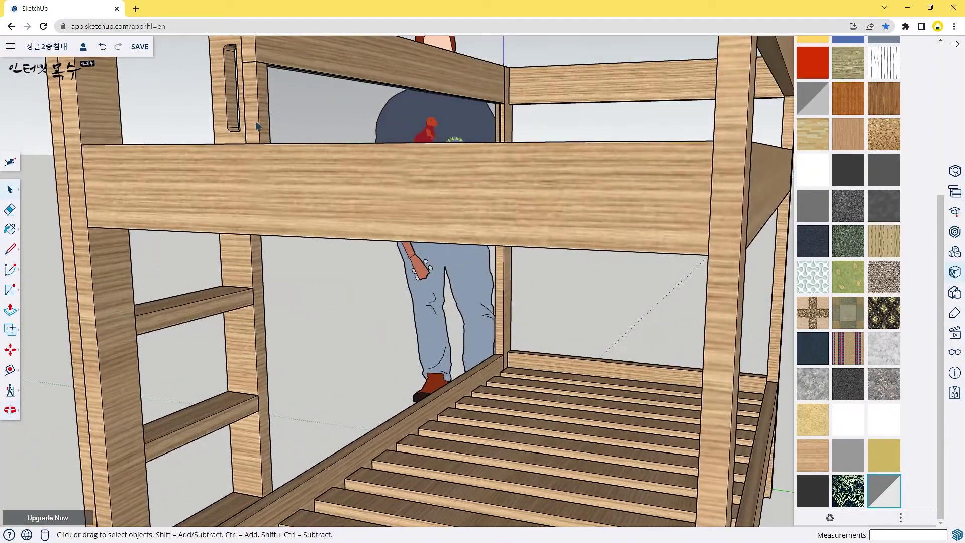
key(ctrl+z)
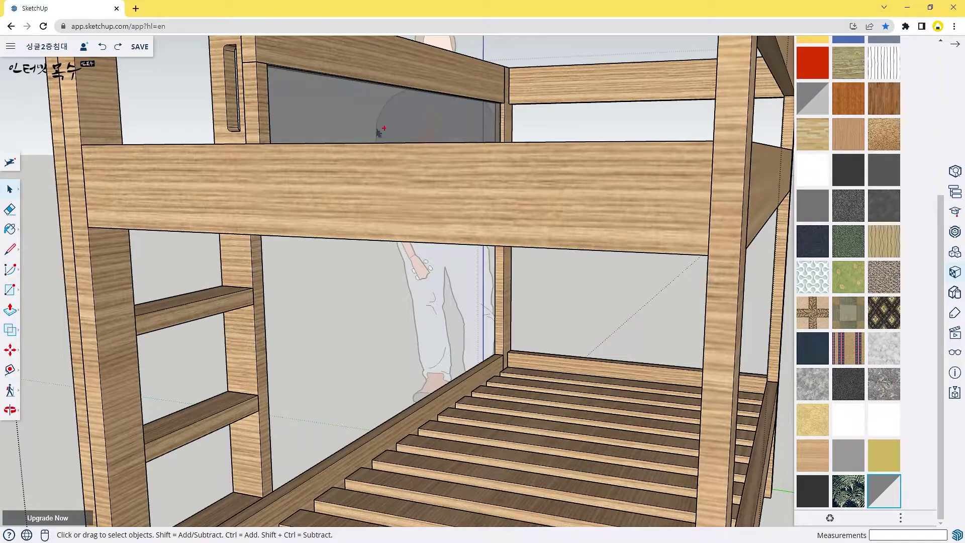
mouse_move(346, 187)
middle_down()
mouse_move(333, 189)
mouse_move(474, 108)
mouse_move(478, 155)
mouse_move(459, 123)
mouse_move(466, 107)
mouse_move(459, 141)
middle_up()
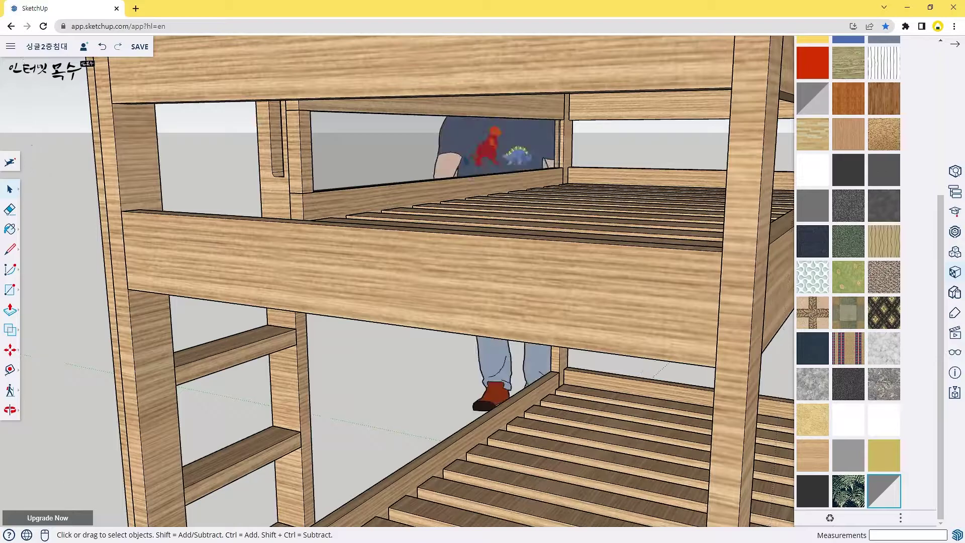
mouse_move(461, 207)
middle_down()
mouse_move(534, 172)
mouse_move(473, 237)
mouse_move(409, 229)
mouse_move(458, 196)
mouse_move(586, 173)
mouse_move(390, 181)
mouse_move(415, 147)
mouse_move(401, 129)
mouse_move(390, 176)
mouse_move(401, 194)
mouse_move(295, 208)
middle_up()
scroll(295, 209, down, 5)
mouse_move(677, 235)
middle_down()
mouse_move(382, 211)
mouse_move(334, 183)
mouse_move(411, 283)
mouse_move(741, 230)
middle_up()
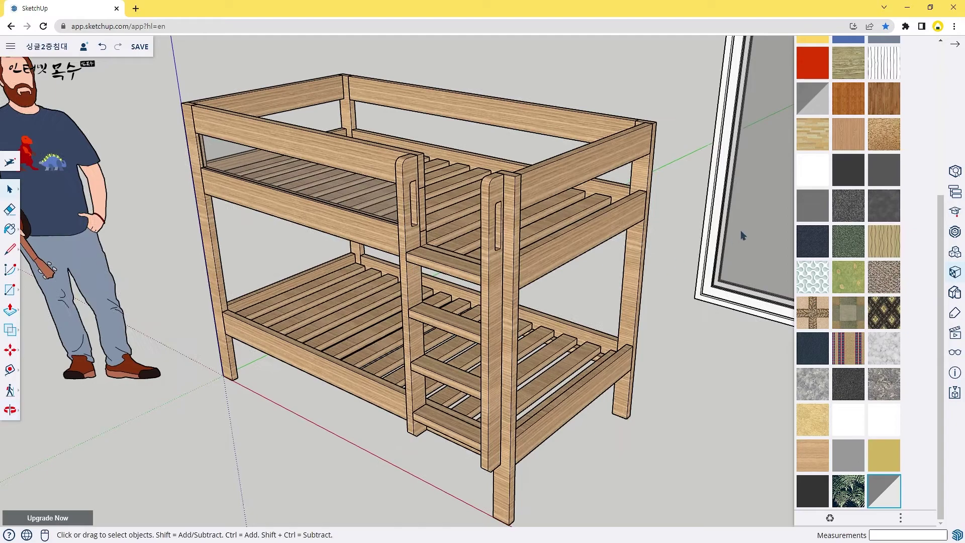
- Delete the mirror frame beside the bunk bed and orbit slightly
click(737, 234)
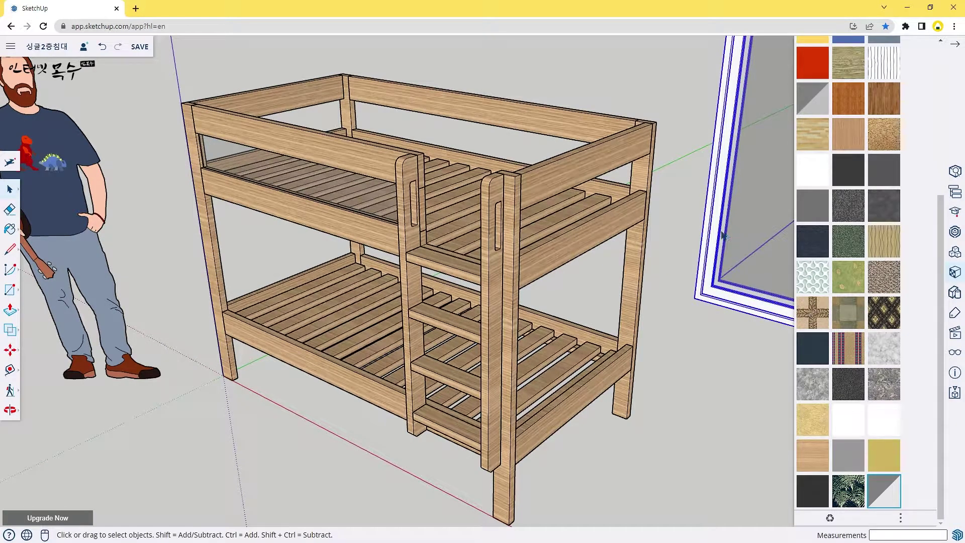
key(Delete)
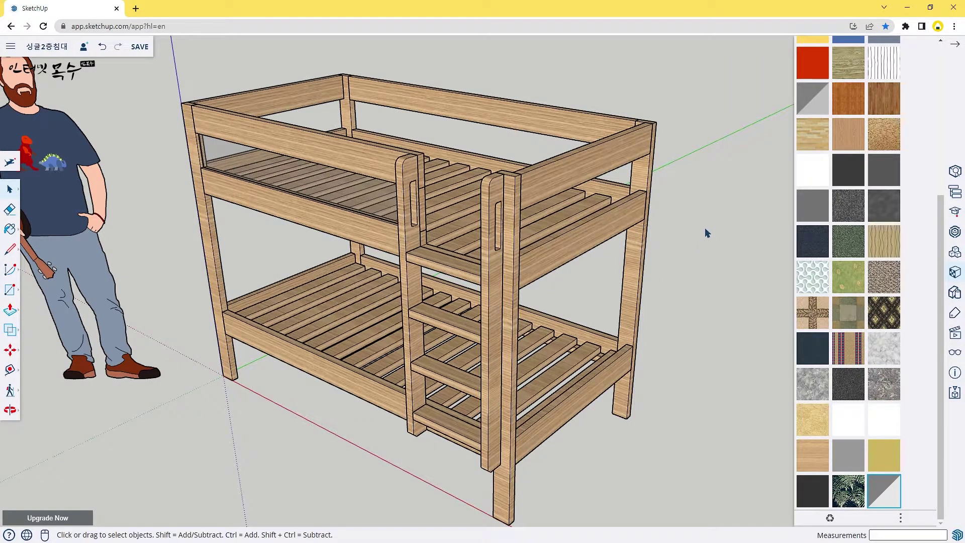
middle_drag(686, 272, 611, 275)
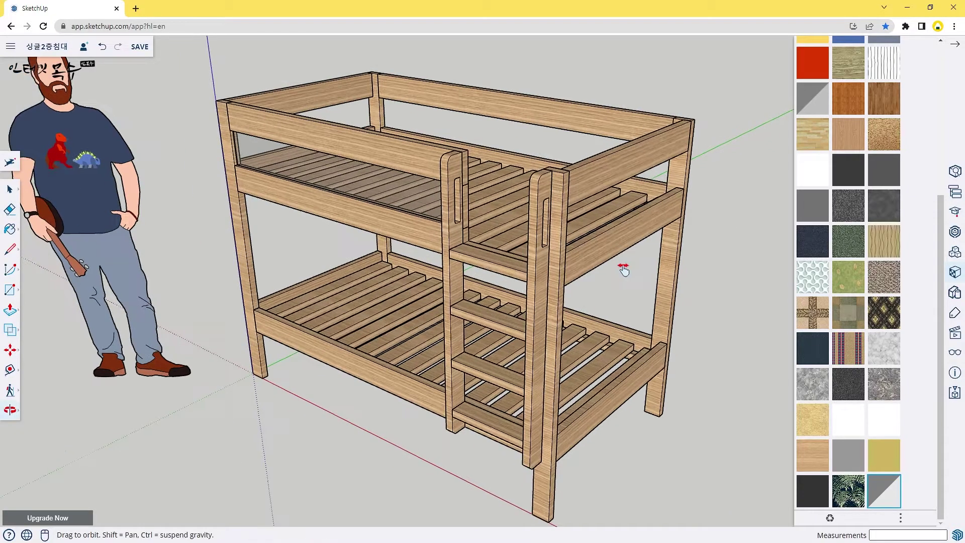
middle_drag(539, 275, 575, 251)
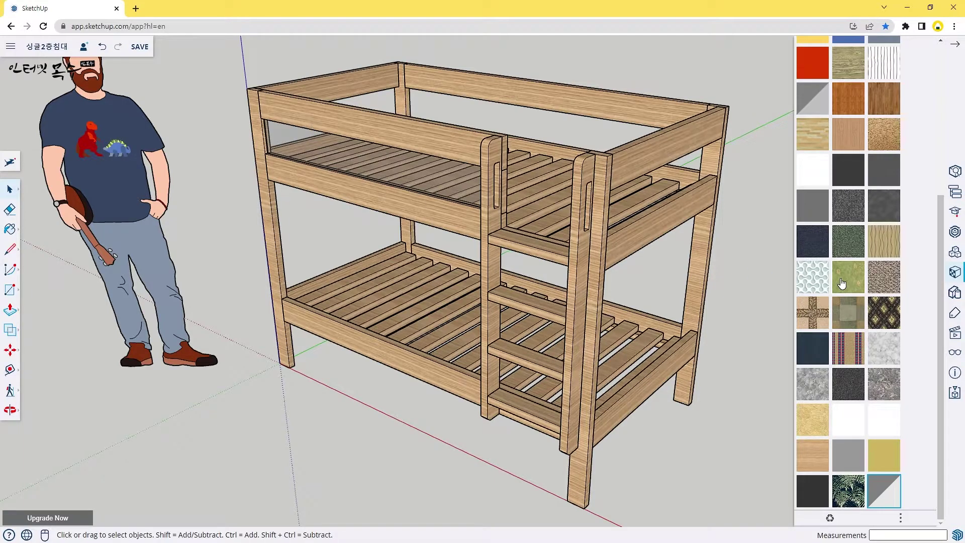
- Save the model, choosing 'Yes, purge all' to remove unused items
scroll(855, 312, up, 3)
scroll(873, 410, down, 3)
click(137, 48)
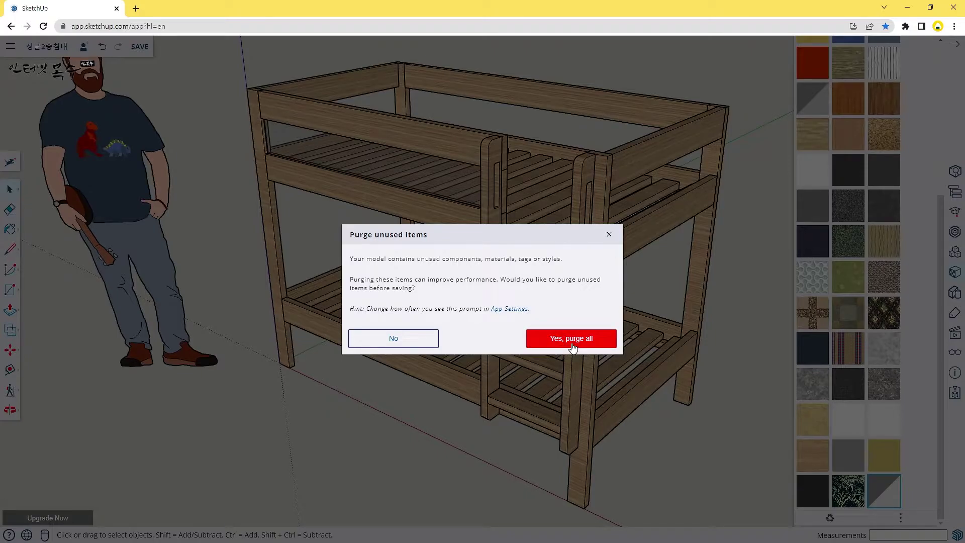
click(614, 337)
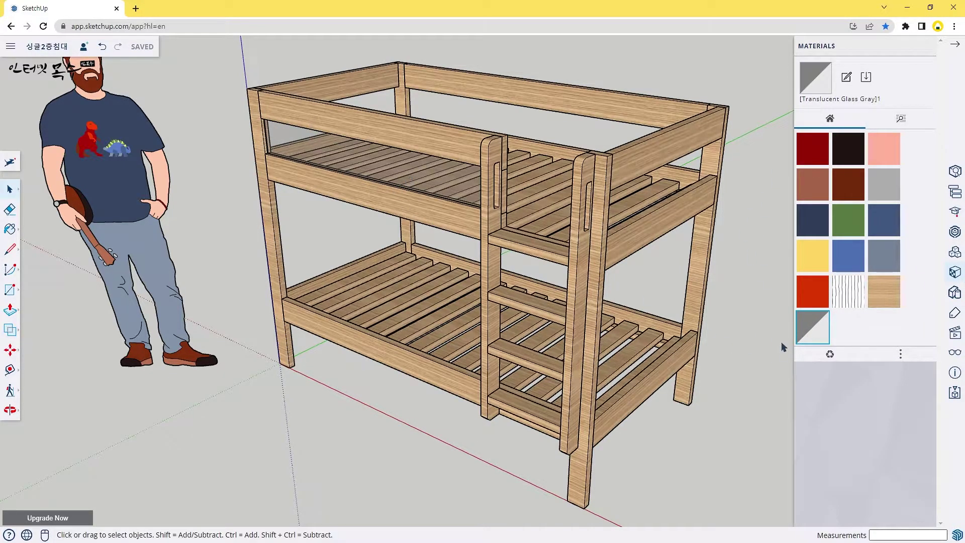
- Pick bois_enfilade3, then Sketchy Lines Wavy Vertical, and Shift-paint the mattresses
click(887, 298)
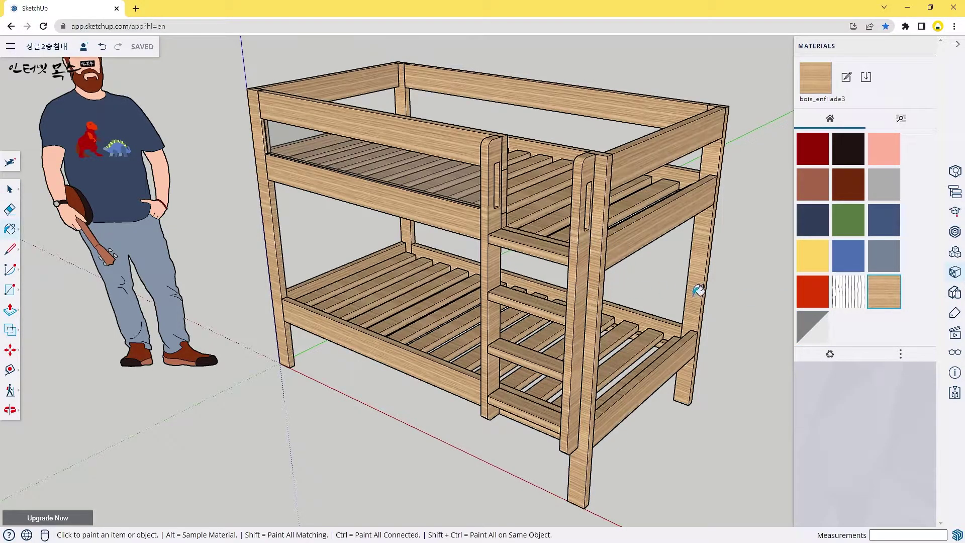
click(849, 300)
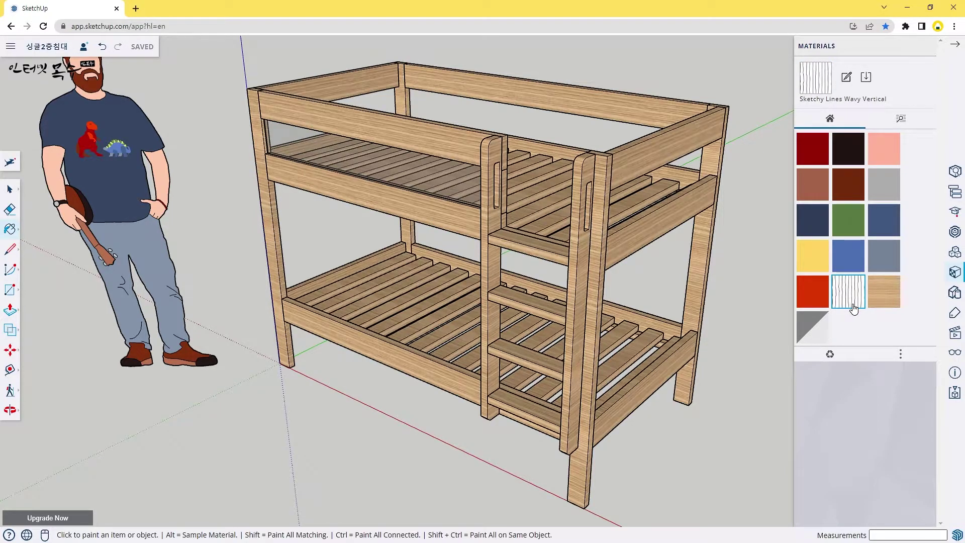
key(shift)
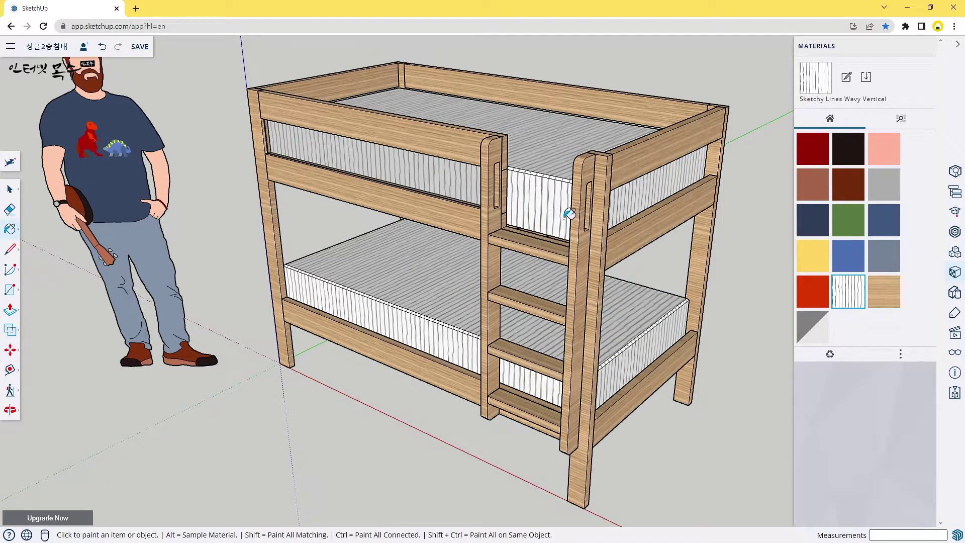
- Delete the top and bottom mattresses to expose the slats, then orbit the bed
key(space)
ctrl+click(438, 316)
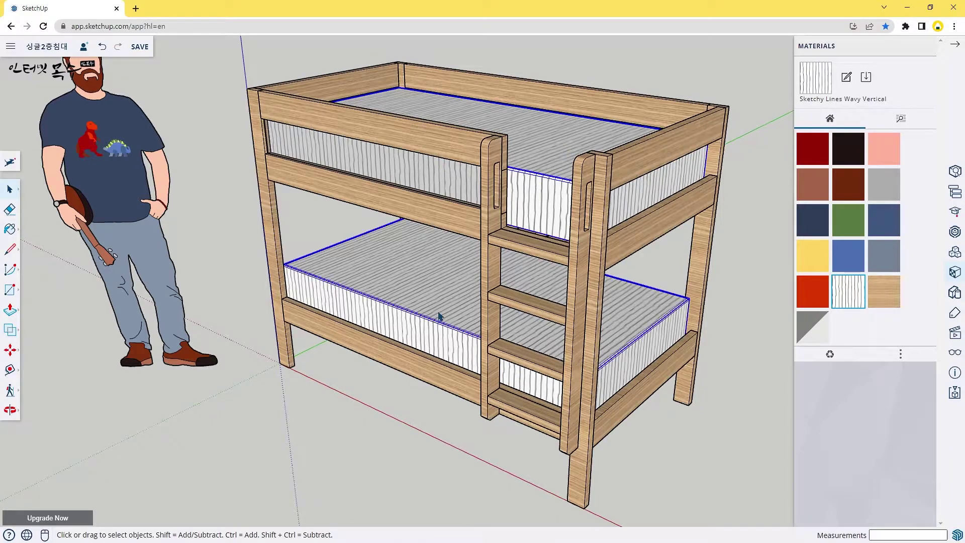
key(Delete)
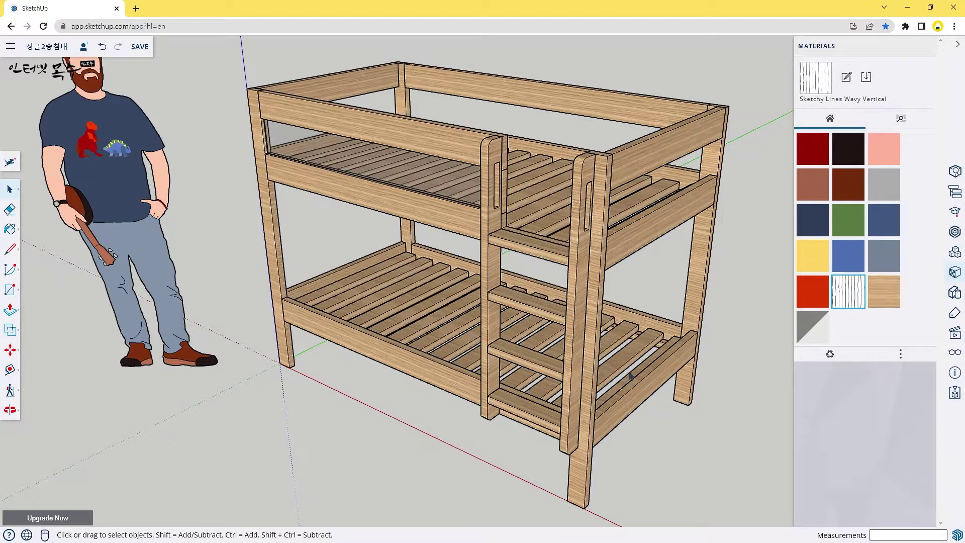
mouse_move(664, 351)
middle_down()
mouse_move(647, 338)
mouse_move(339, 340)
mouse_move(623, 455)
middle_up()
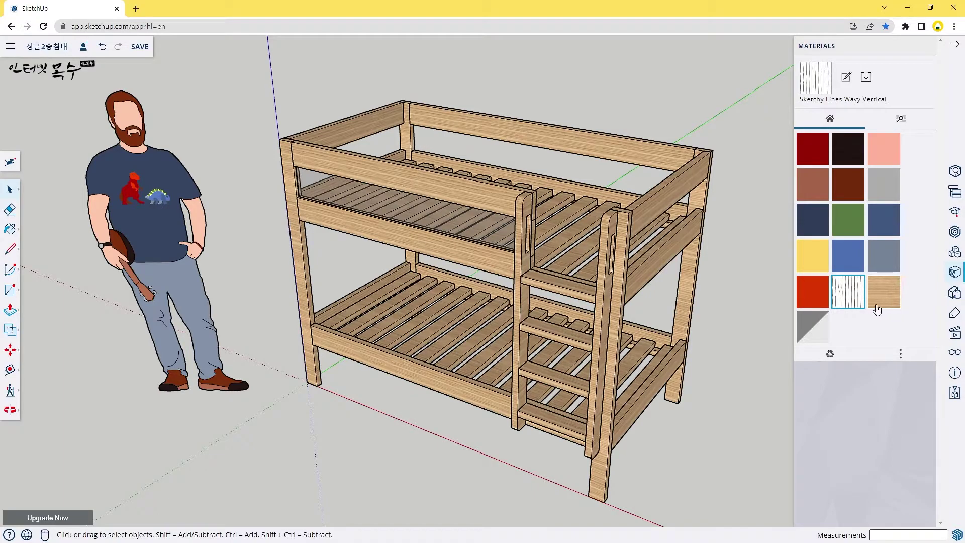
- Open the library's Wood textures collection and select the greenish wood swatch
click(902, 122)
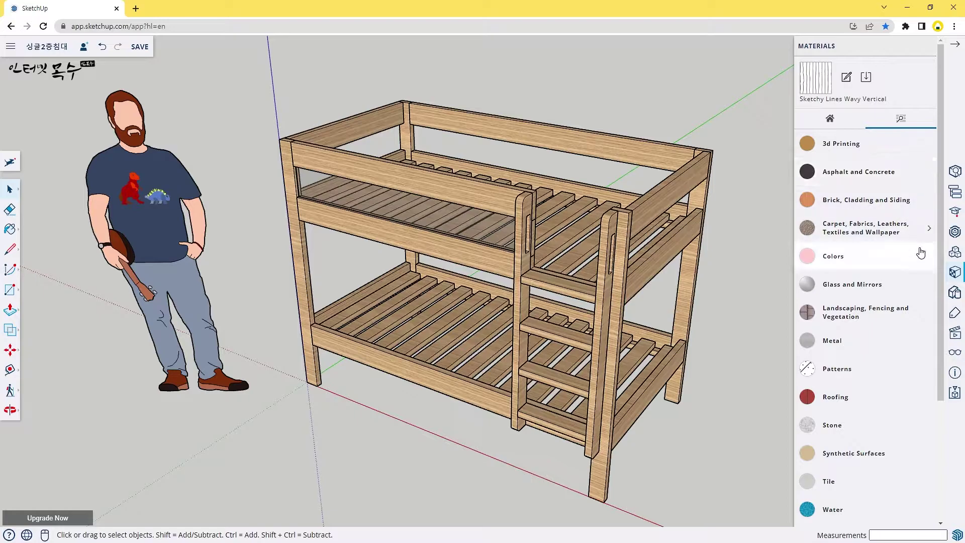
scroll(926, 313, down, 5)
click(854, 402)
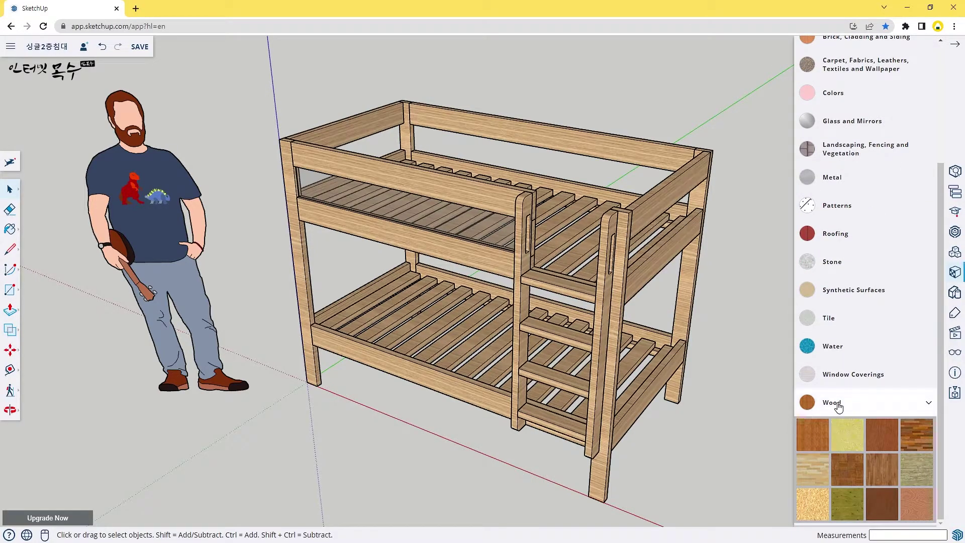
click(918, 478)
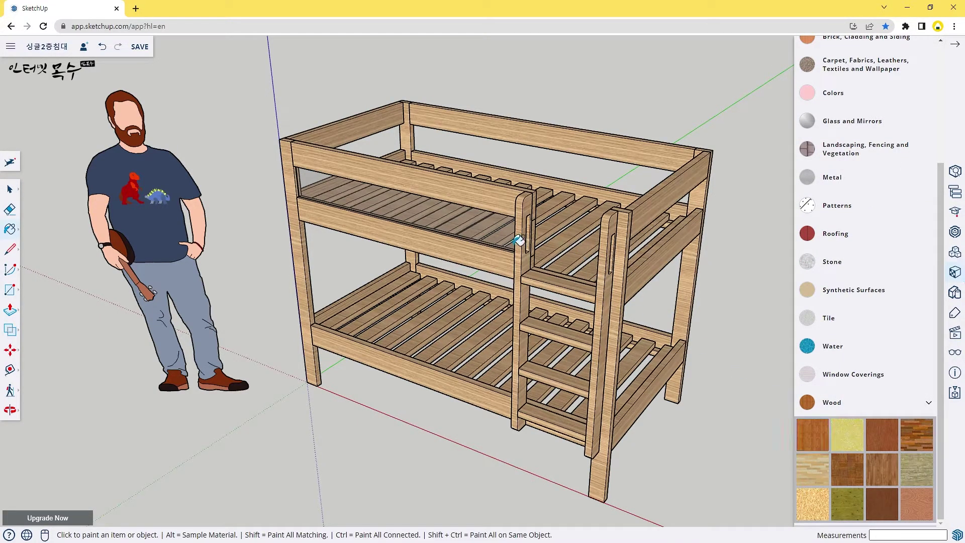
- Test the greenish wood on the bunk bed, then undo to restore light oak
click(489, 256)
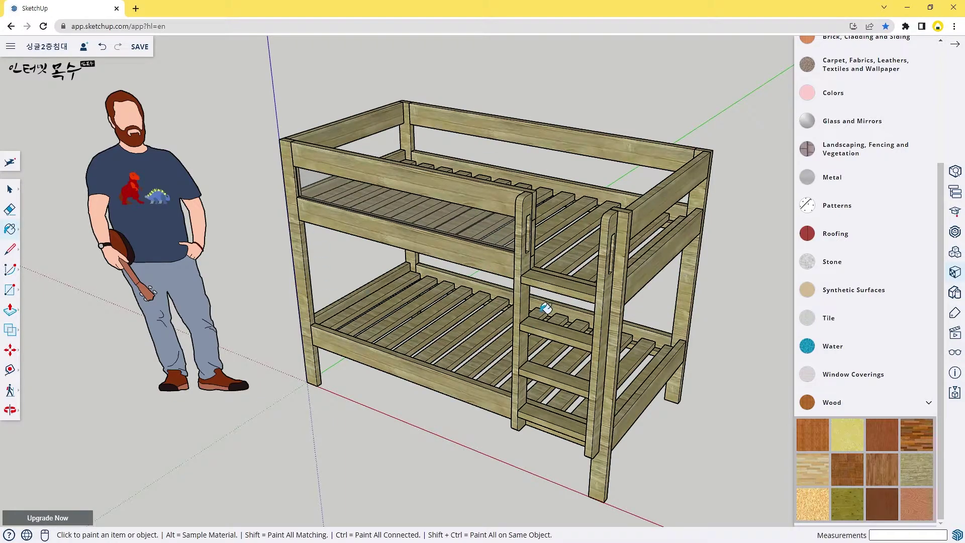
key(ctrl)
key(ctrl+z)
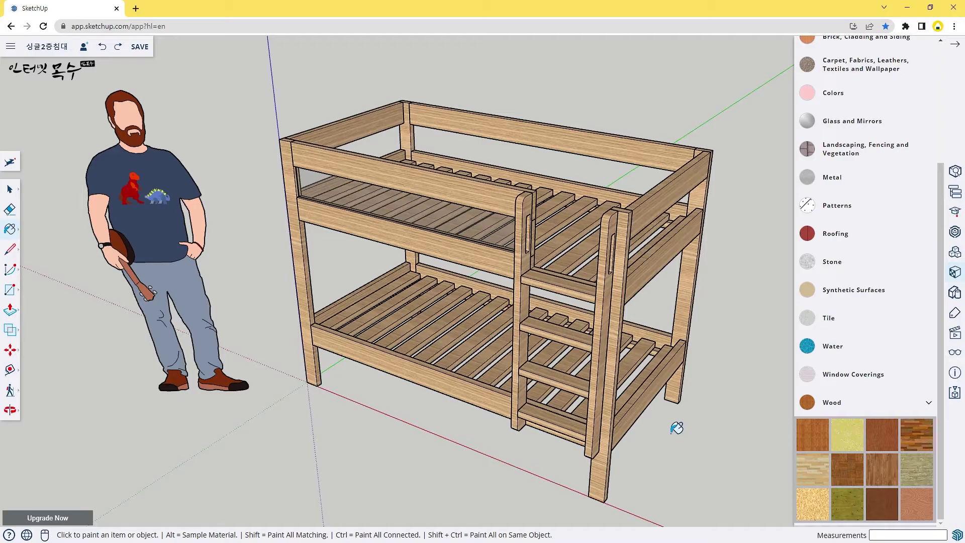
scroll(470, 302, up, 5)
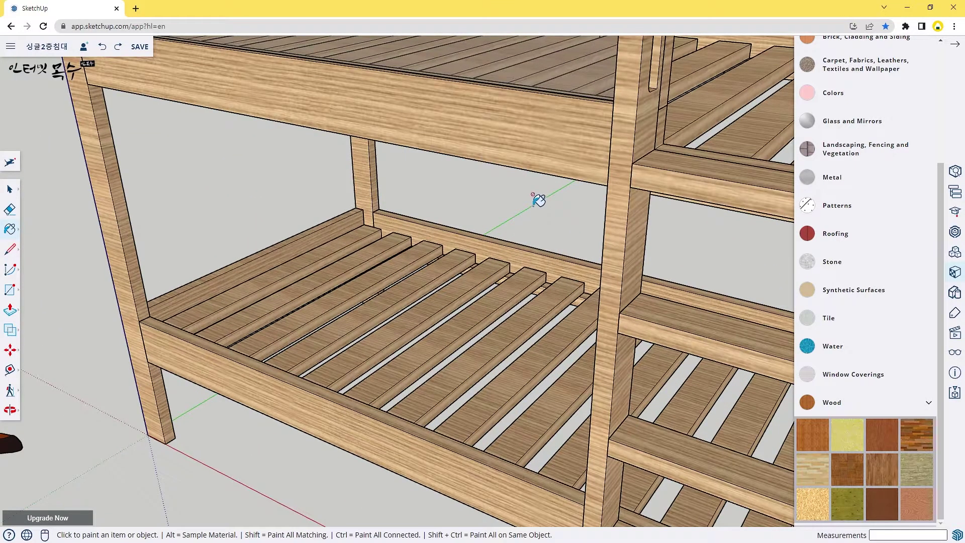
scroll(515, 142, down, 2)
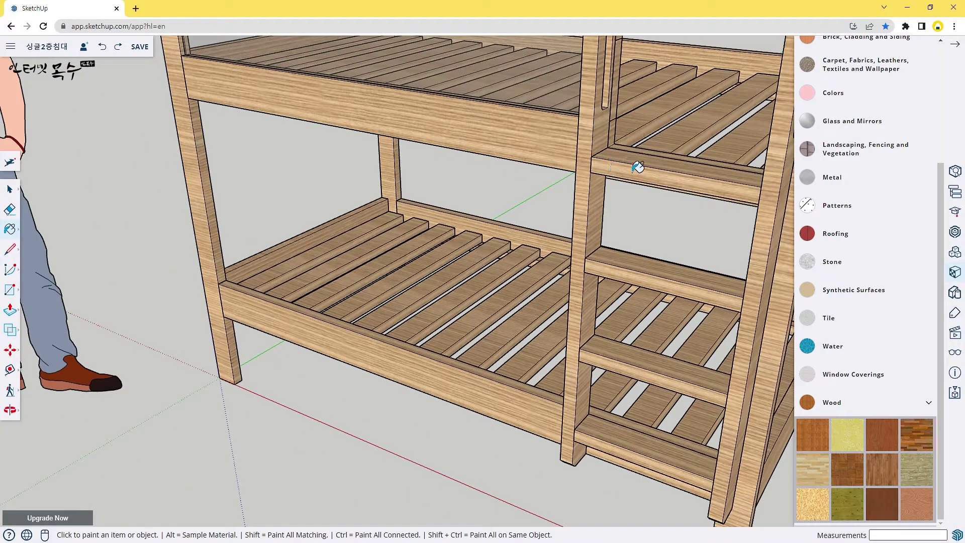
middle_drag(646, 165, 321, 260)
scroll(352, 247, down, 2)
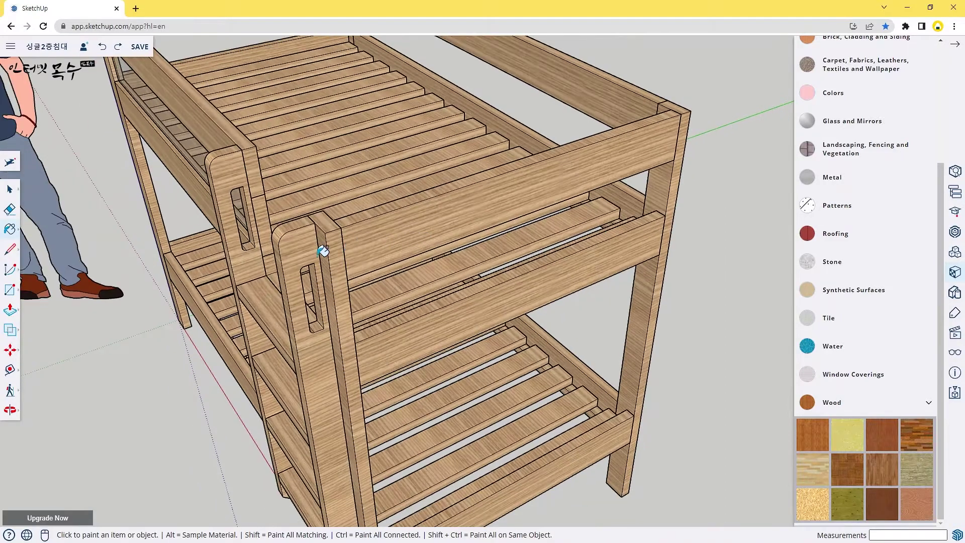
scroll(322, 251, down, 1)
scroll(329, 244, down, 1)
mouse_move(280, 255)
middle_down()
mouse_move(478, 273)
mouse_move(518, 233)
mouse_move(504, 244)
mouse_move(510, 255)
middle_up()
scroll(482, 261, down, 1)
scroll(503, 249, down, 1)
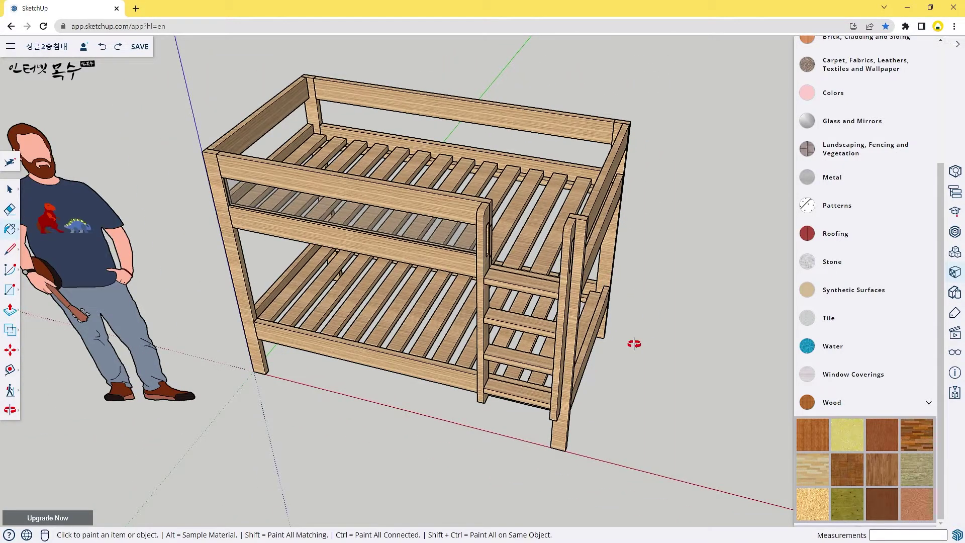
mouse_move(636, 342)
middle_down()
mouse_move(567, 278)
mouse_move(501, 259)
mouse_move(582, 296)
middle_up()
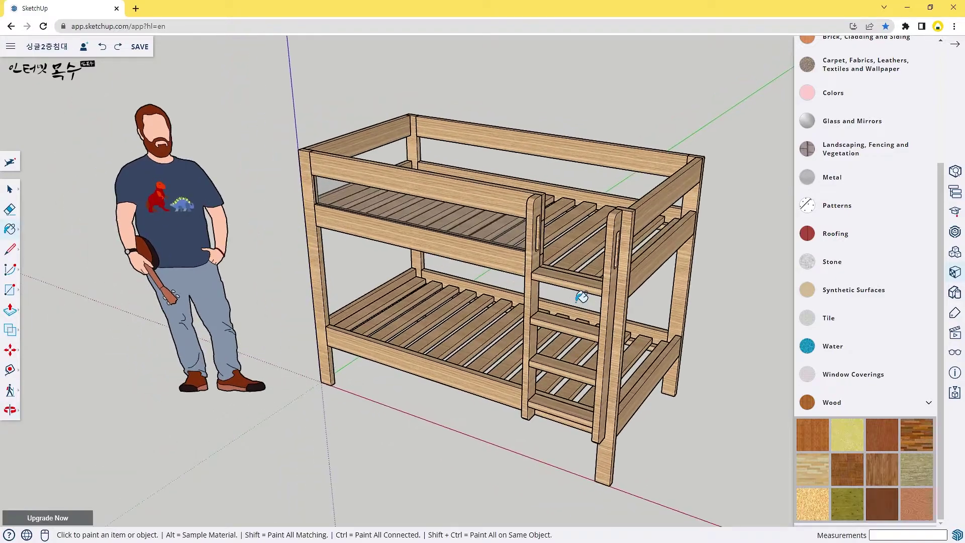